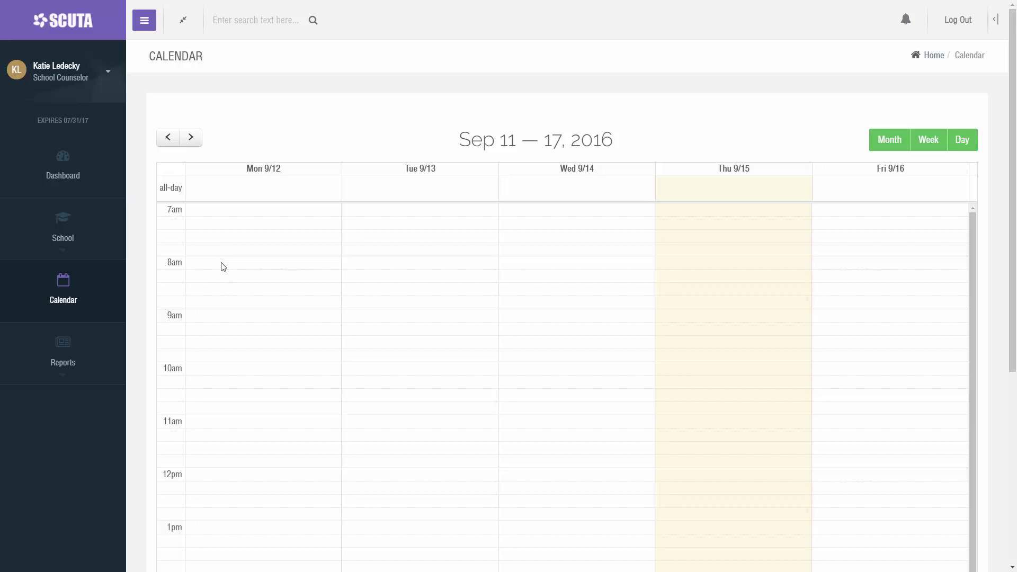
Start a new calendar event on Monday 9/12 from 8:00 to 9:00 am.
click(223, 263)
drag(223, 267, 223, 307)
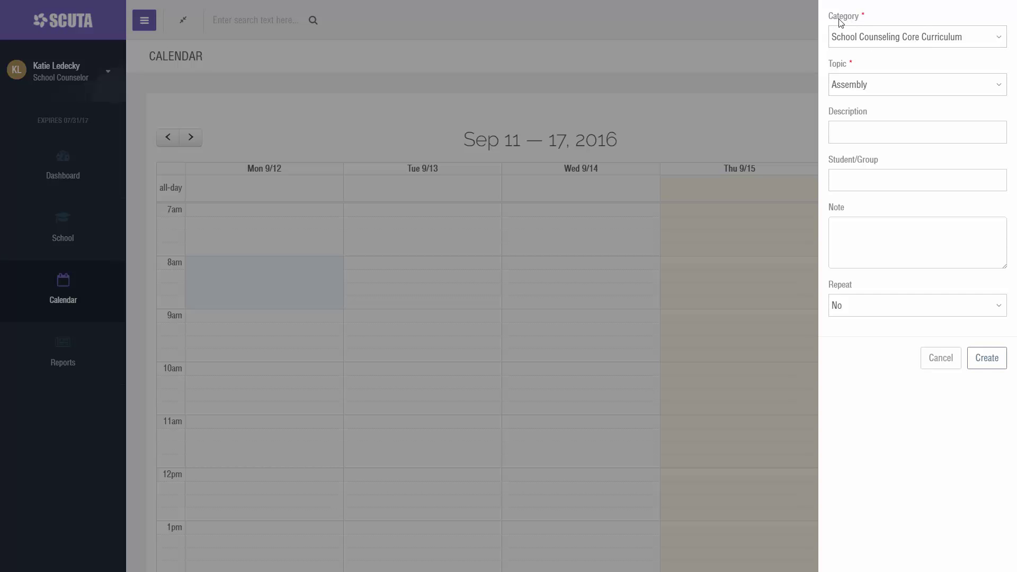
Try the Individual Student Planning category for the new event, and return it to School Counseling Core Curriculum.
click(889, 40)
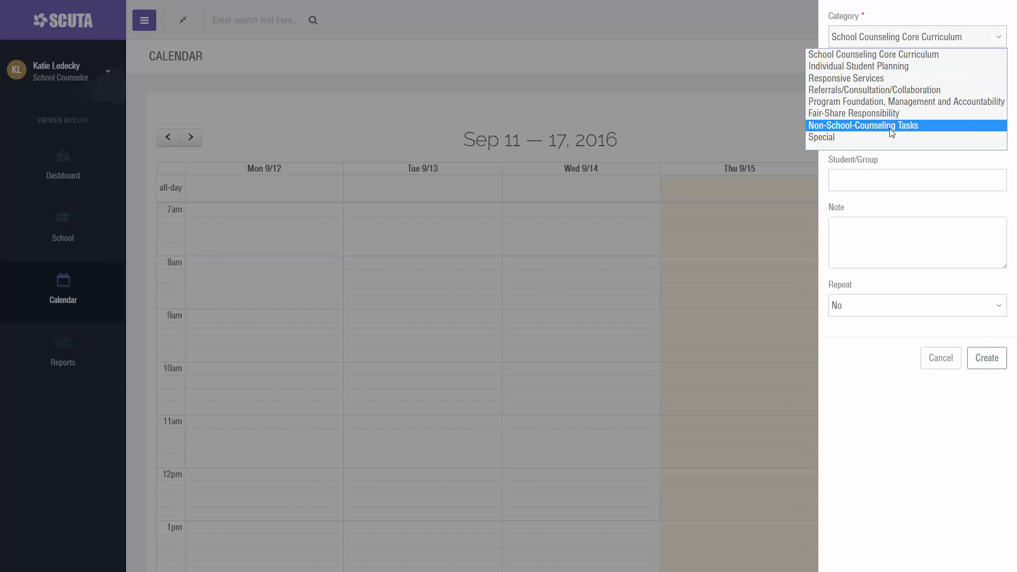
click(871, 66)
click(876, 39)
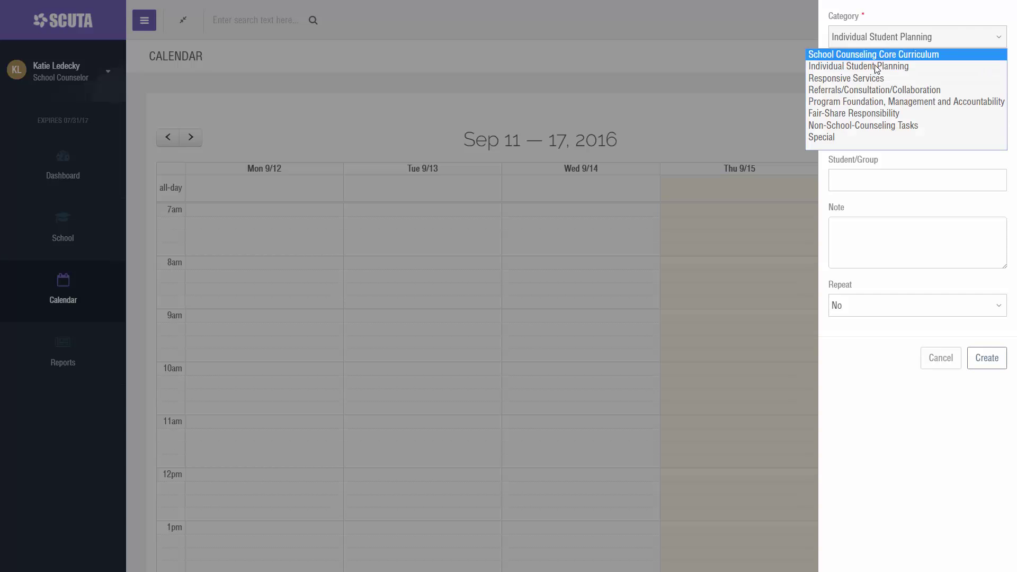
click(873, 67)
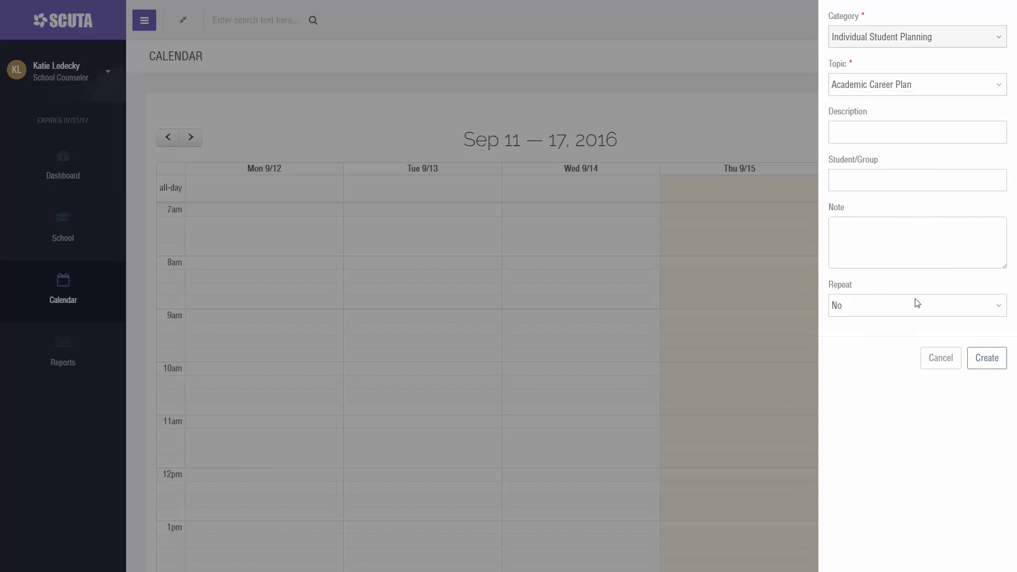
click(918, 42)
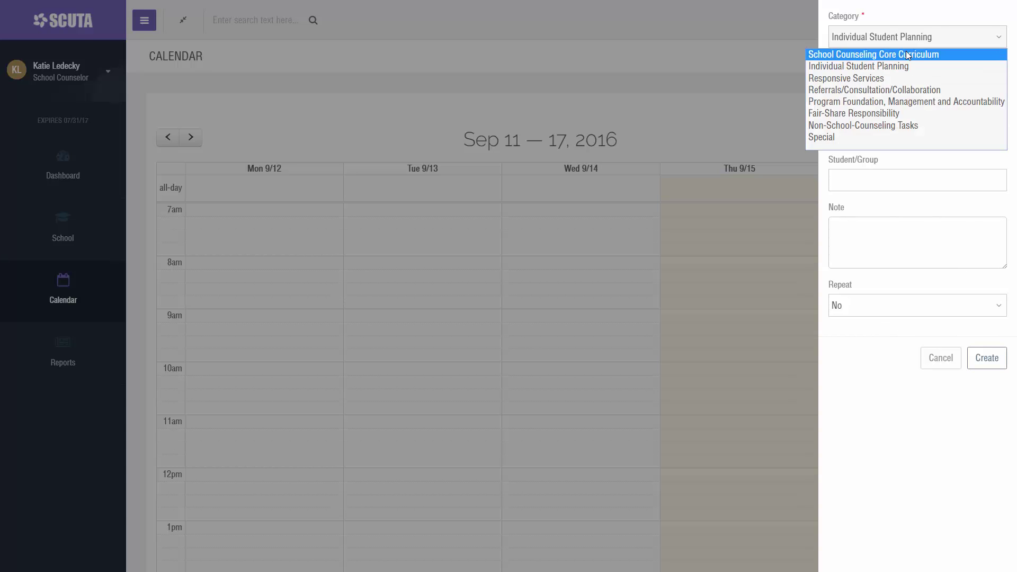
click(908, 55)
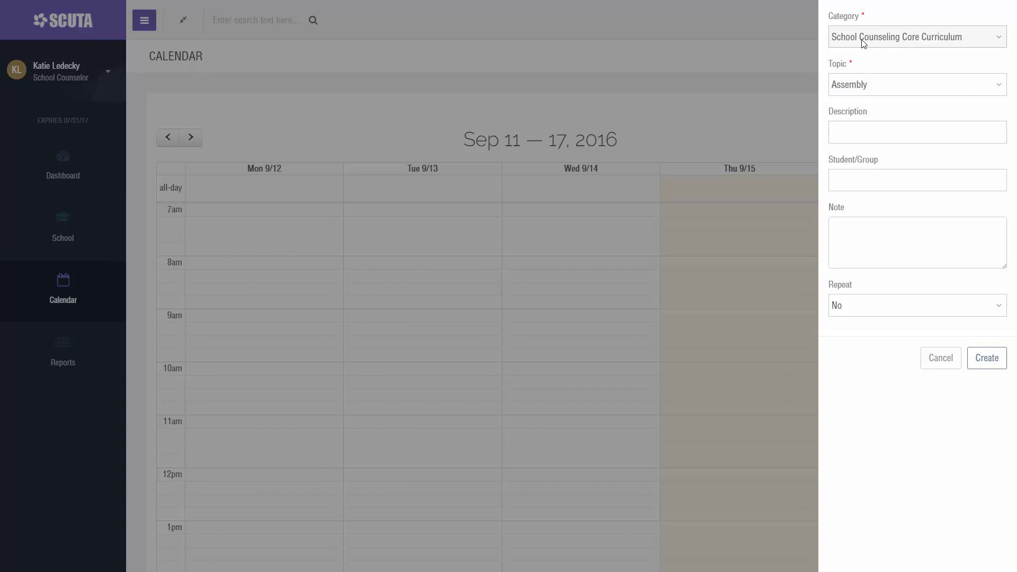
Try the topics Bully Prevention Activity and Career Development for the new event.
click(903, 86)
click(898, 113)
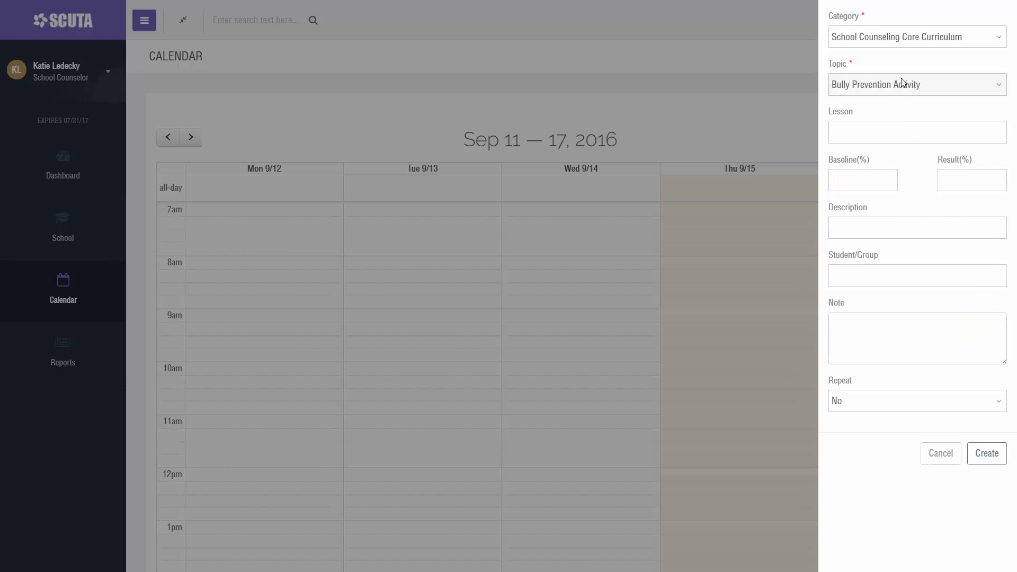
click(903, 83)
click(897, 128)
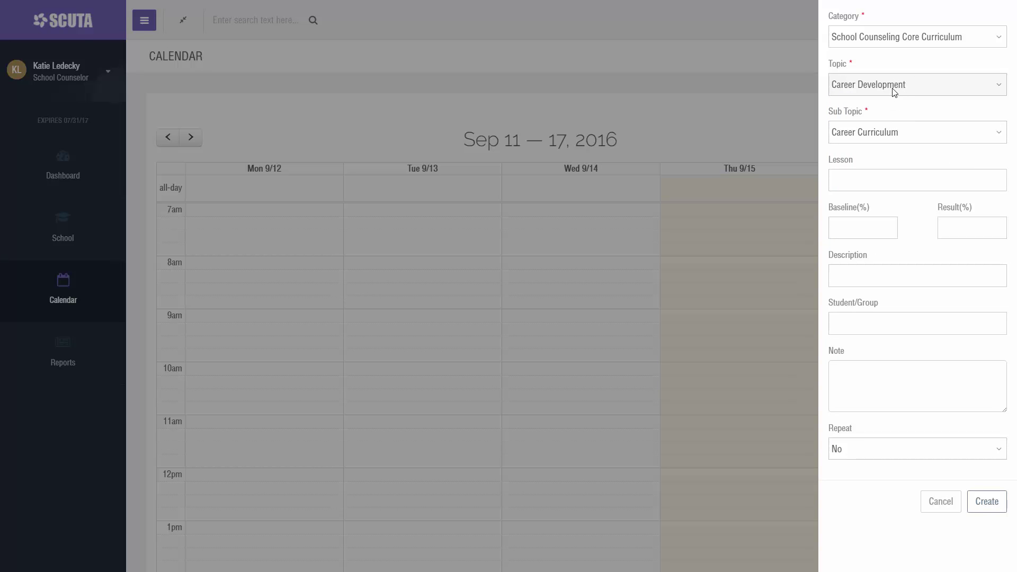
Set the event's topic to Assembly under School Counseling Core Curriculum and create the event.
click(890, 42)
click(885, 55)
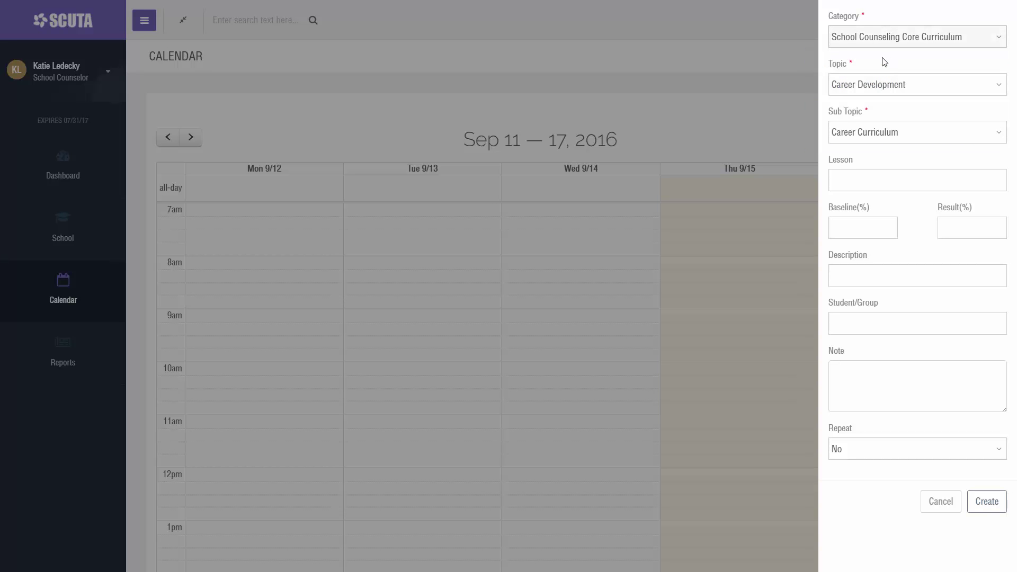
click(869, 85)
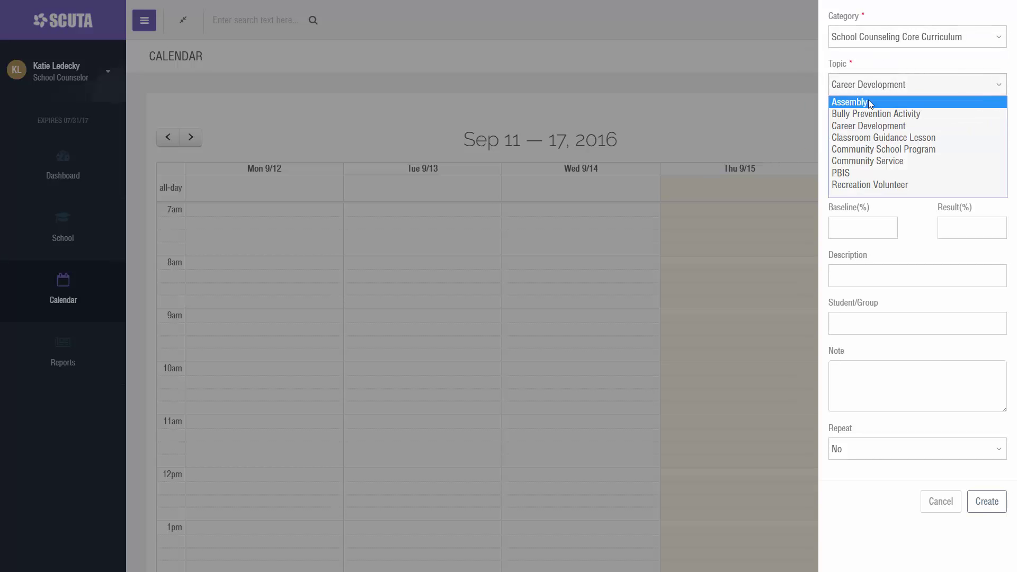
click(869, 100)
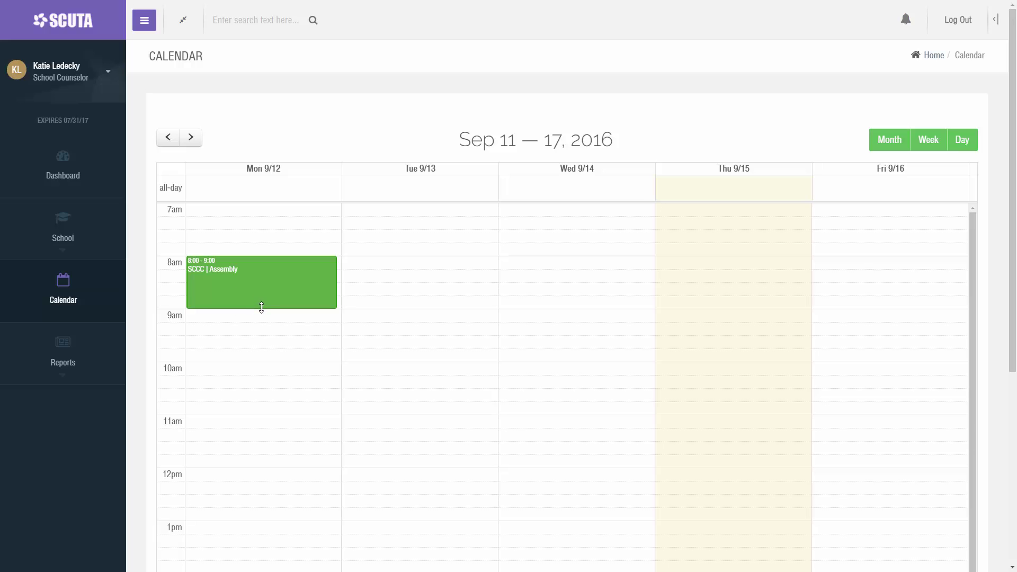
Try moving the Assembly event to Wednesday 9/14 at 9:00–10:00, and return it to Monday 9/12 at 8:00–9:00.
mouse_move(261, 308)
mouse_down()
mouse_move(258, 365)
mouse_move(263, 303)
mouse_up()
drag(308, 286, 640, 343)
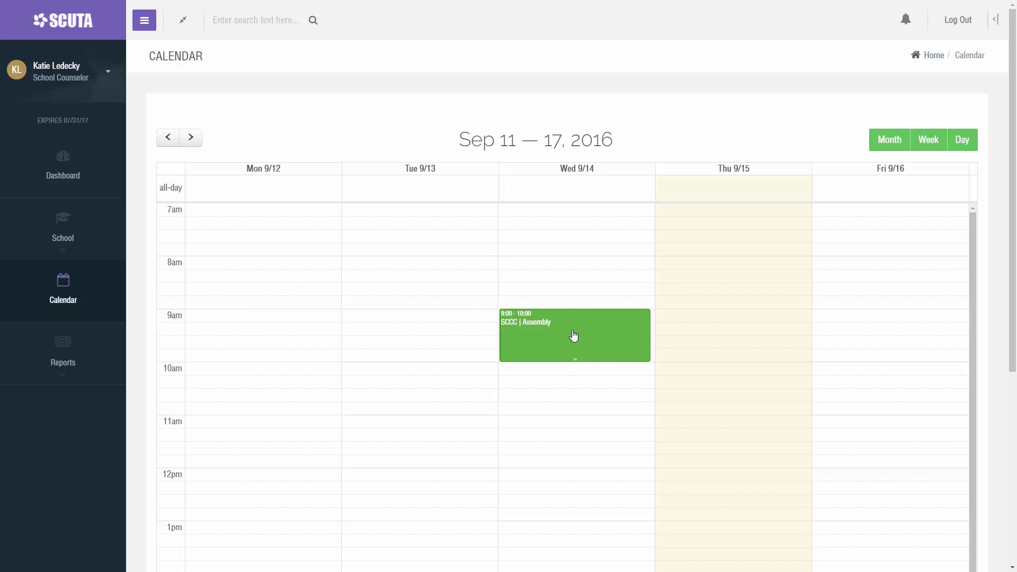
drag(563, 336, 272, 281)
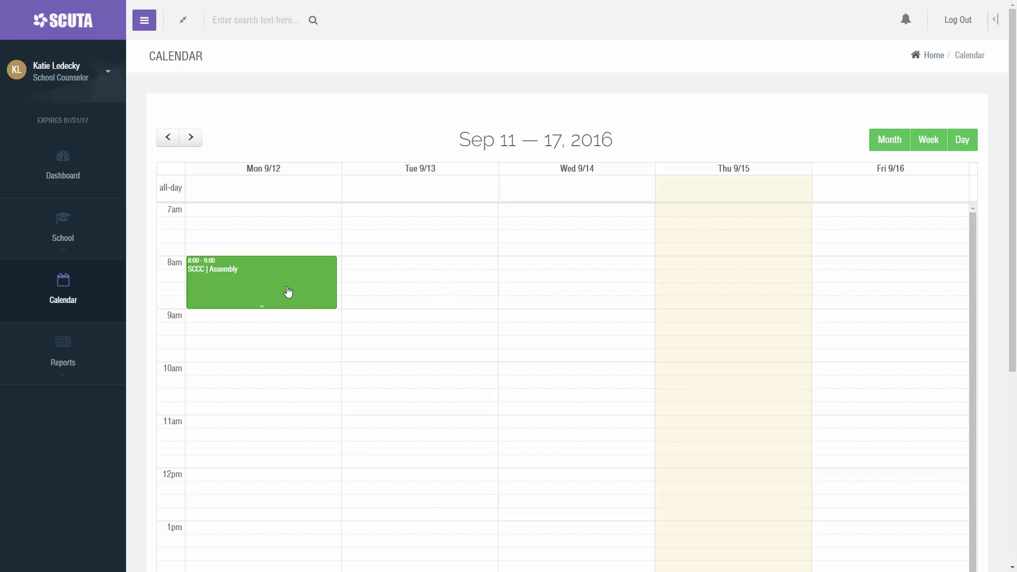
Move the Assembly event to 7:00–8:00 am on Monday 9/12.
drag(296, 291, 295, 242)
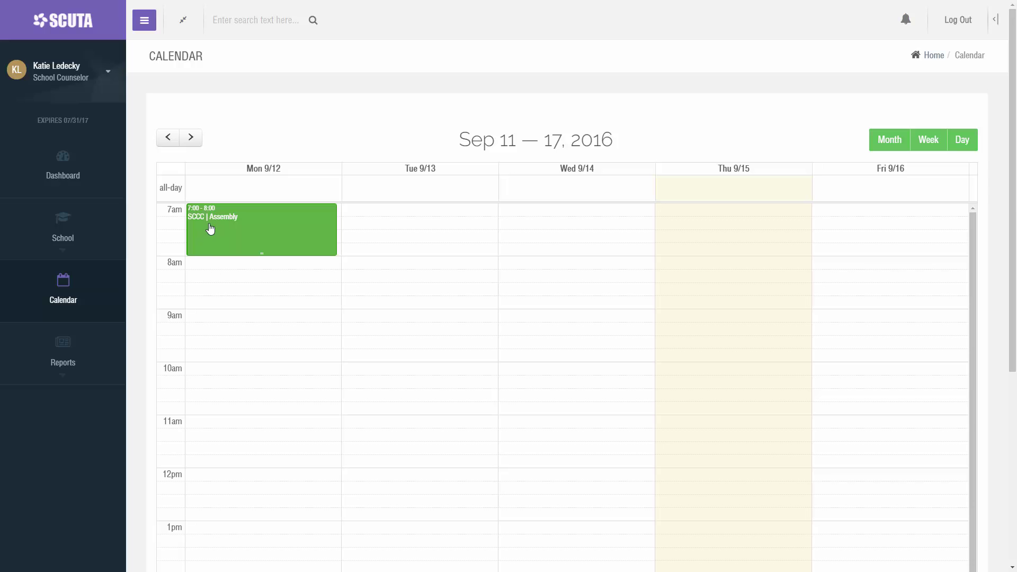
Create an Individual Student Planning event on Monday 9/12 from 8:00 to 9:00 with the default topic Academic Career Plan.
drag(225, 266, 307, 286)
click(853, 35)
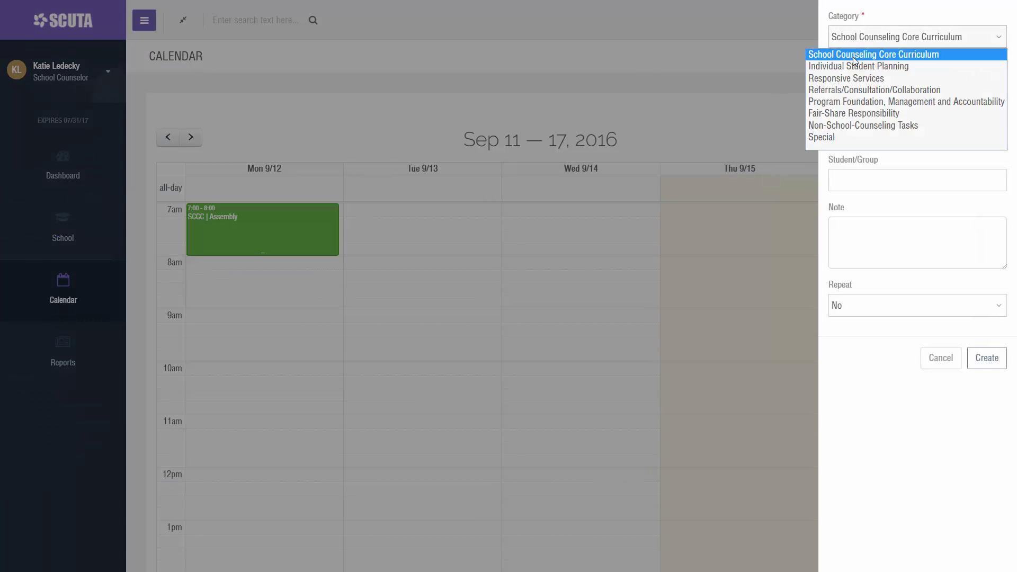
click(850, 66)
click(981, 363)
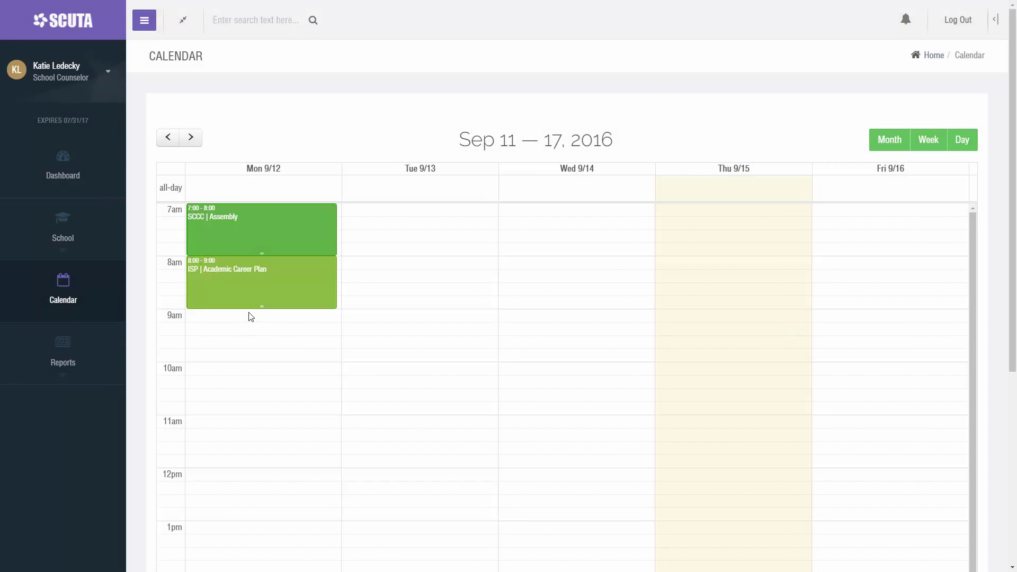
Create a Responsive Services event on Monday 9/12 from 9:00 to 10:00 with the default topic Behavior Plan.
drag(251, 316, 293, 332)
click(861, 43)
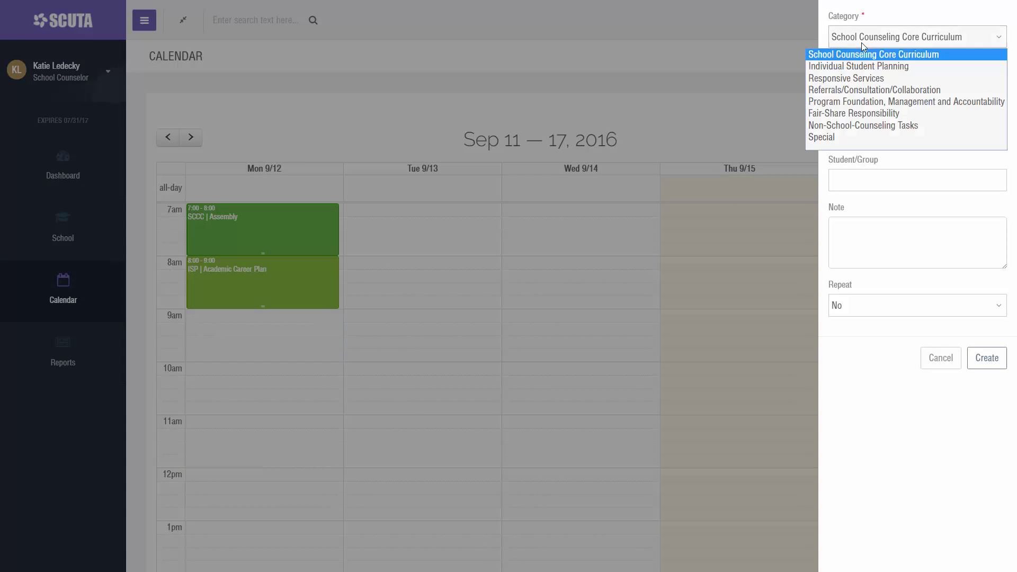
click(857, 80)
click(984, 363)
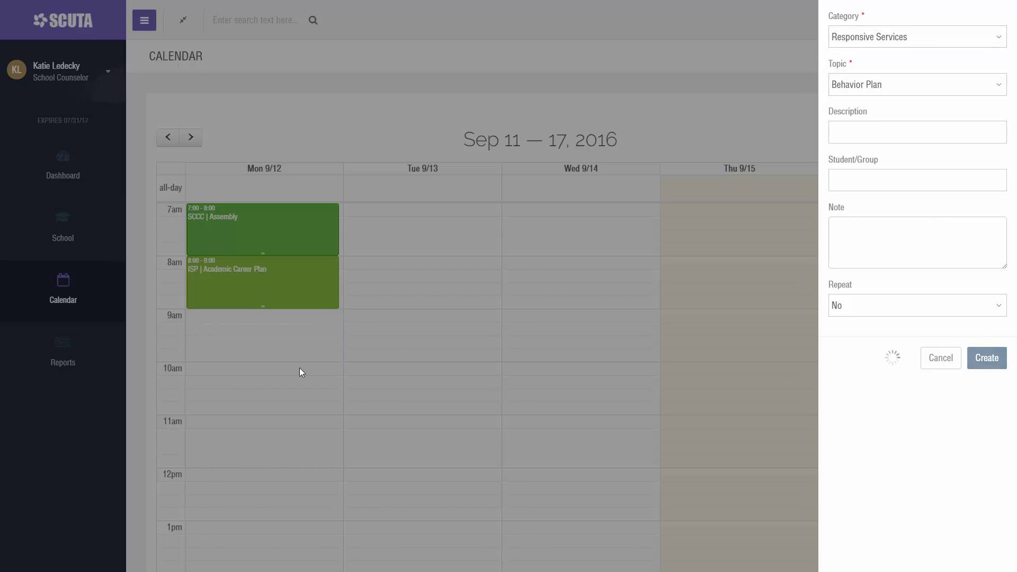
Create a Referrals/Consultation/Collaboration event on Monday 9/12 from 10:00 to 11:00 with the default topic Assembly Planning.
drag(273, 374, 277, 415)
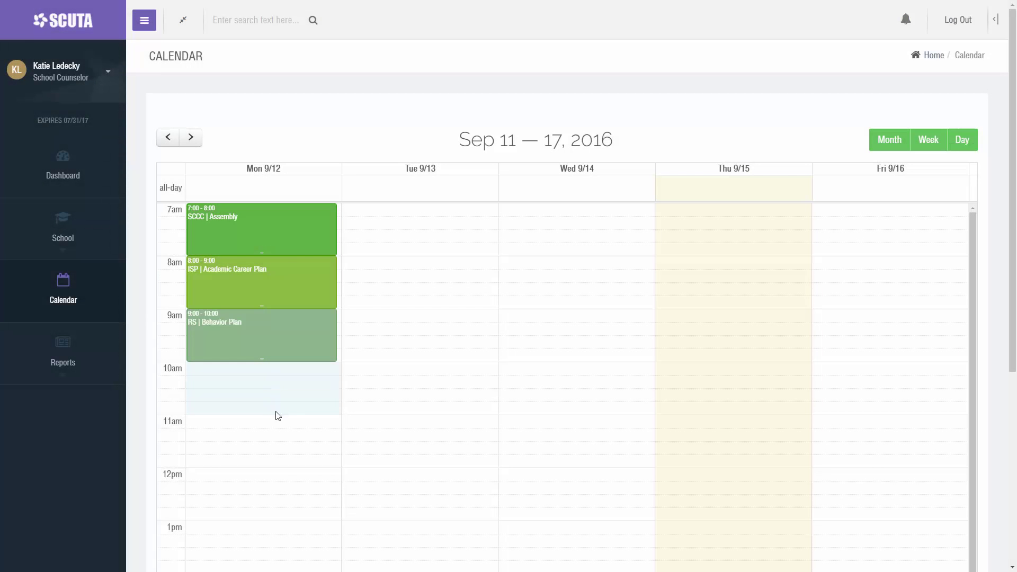
click(968, 37)
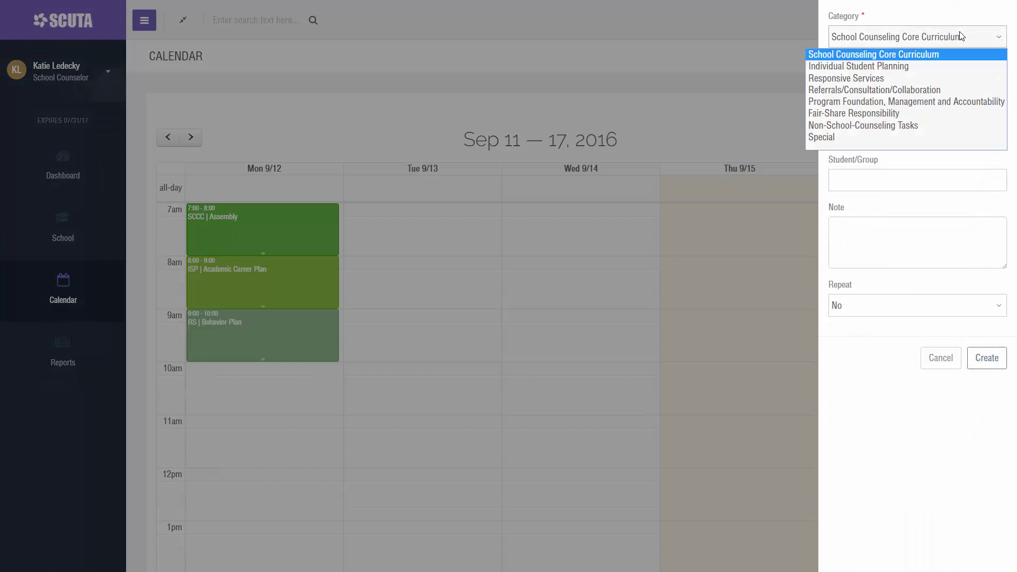
click(910, 89)
click(987, 365)
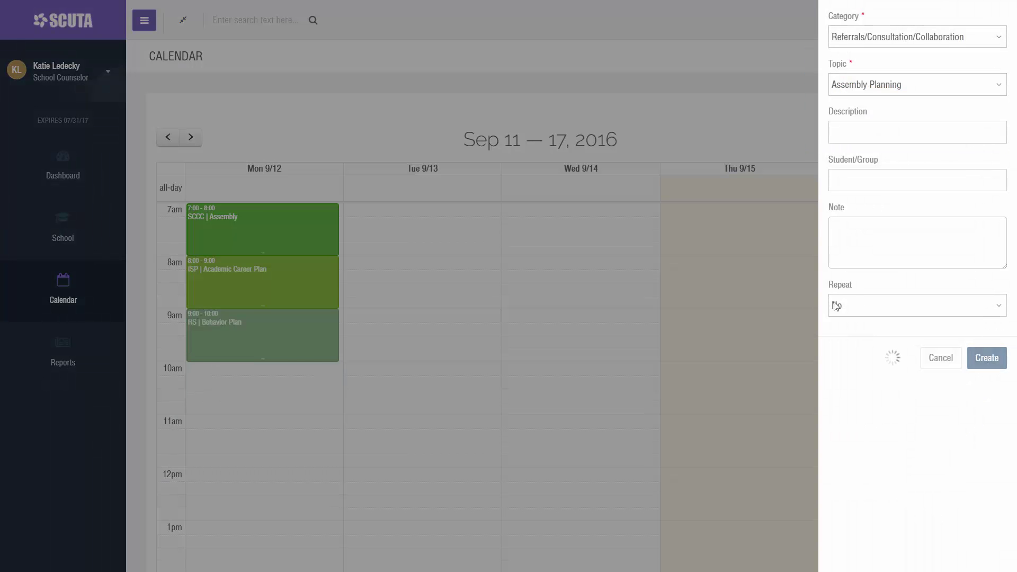
Create a Program Foundation, Management and Accountability event on Monday 9/12 from 11:00 to 11:45 with the default topic Assembly Planning.
drag(277, 422, 291, 442)
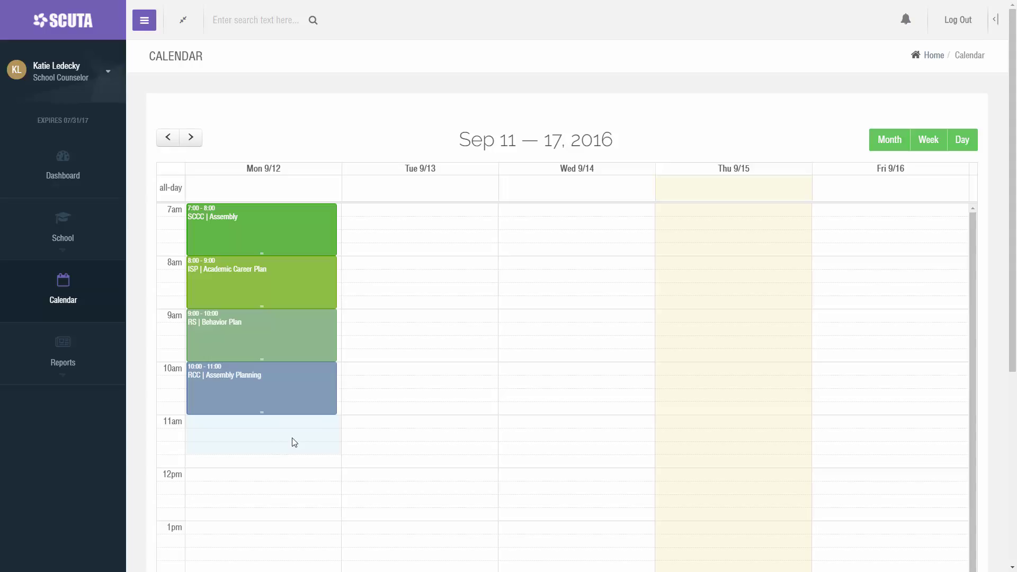
click(937, 36)
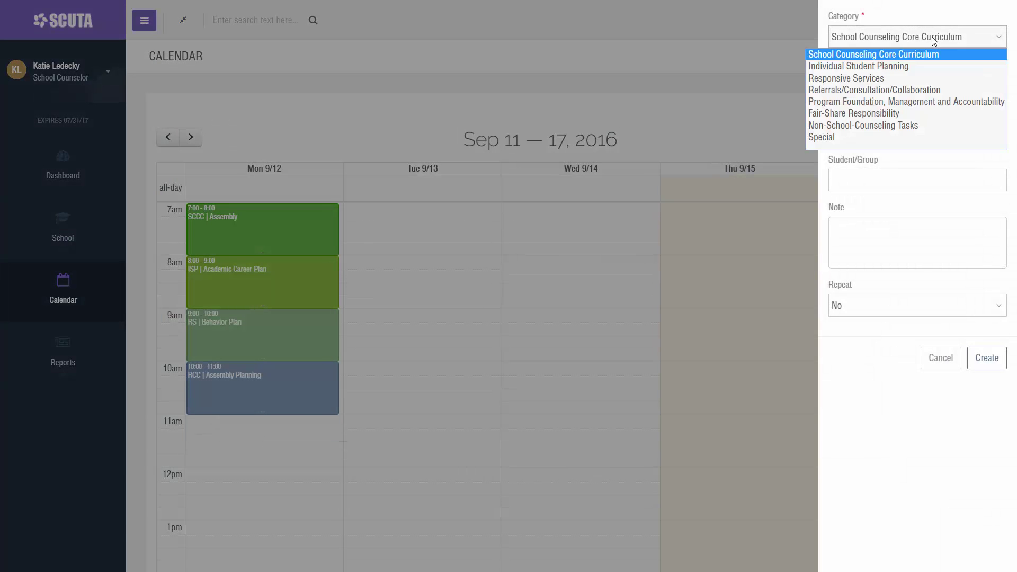
click(901, 102)
click(987, 357)
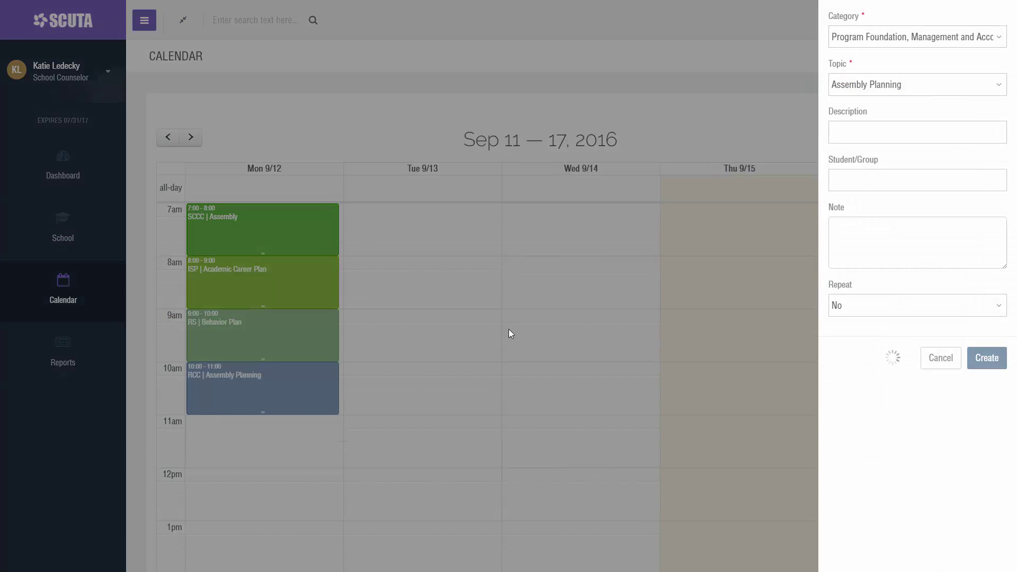
Create a Fair-Share Responsibility event on Monday 9/12 from 11:45 to 12:30 with the default topic Course Selection/Scheduling.
drag(252, 459, 253, 491)
click(868, 37)
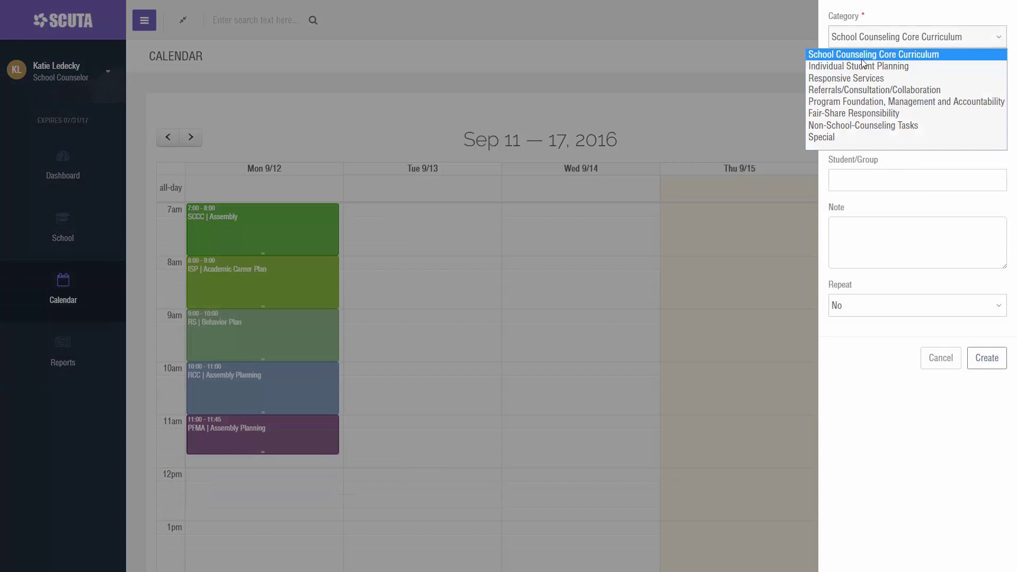
click(856, 112)
click(996, 350)
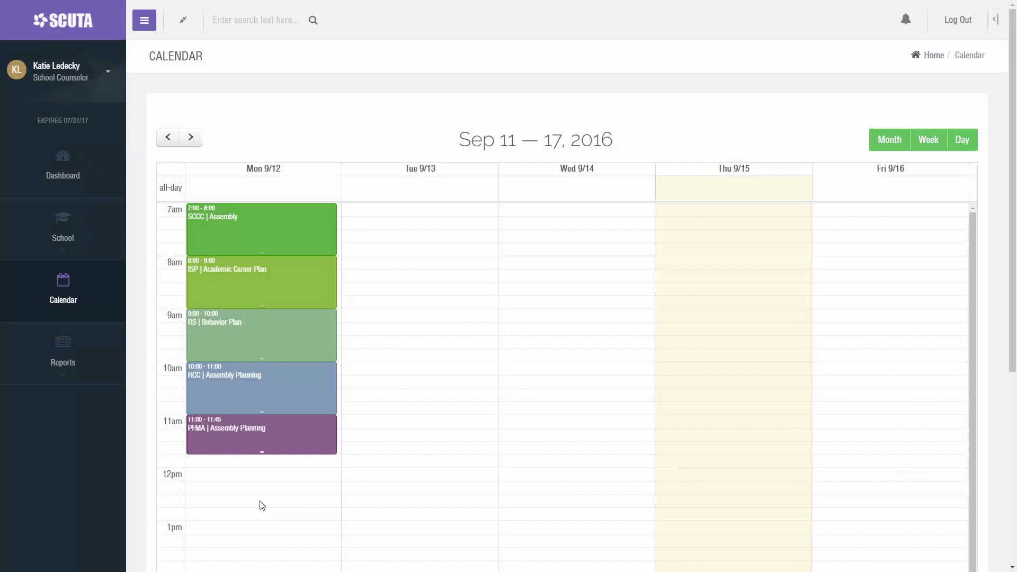
Create a Non-School-Counseling Tasks event on Monday 9/12 from 12:30 to 1:00 with the default topic 504 Plans/Facilitate and/or Write.
drag(267, 502, 295, 512)
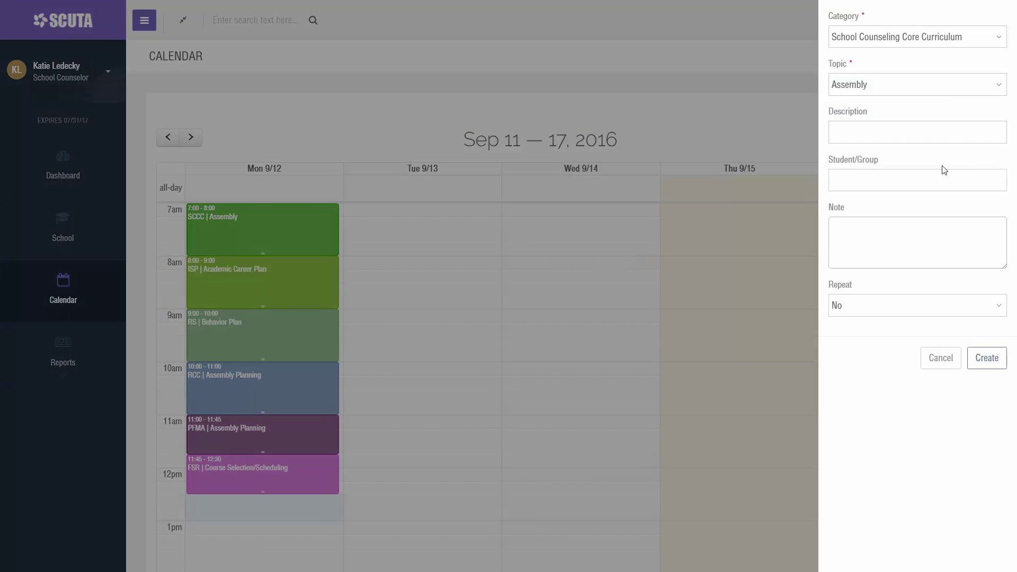
click(931, 37)
click(865, 125)
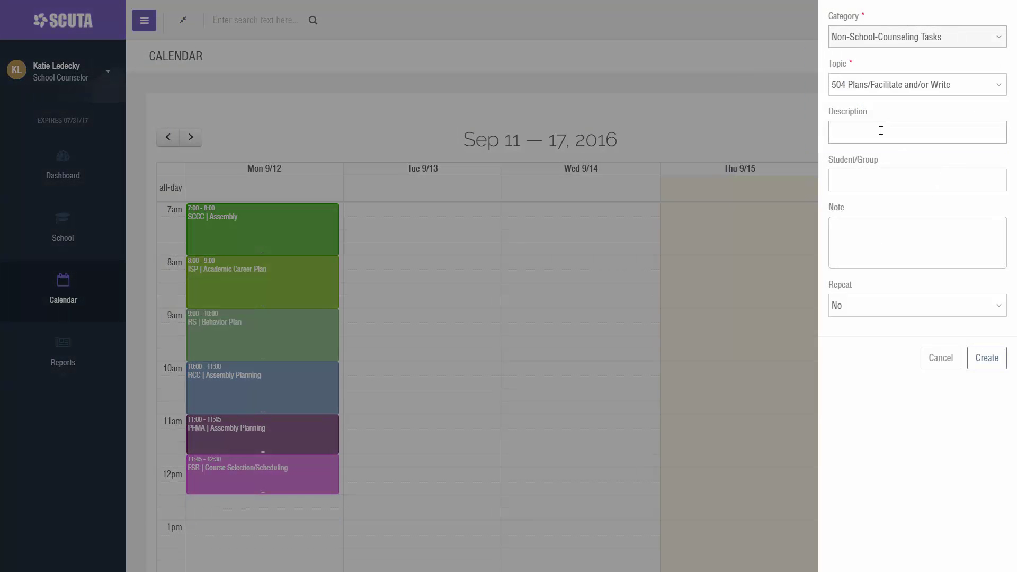
click(986, 359)
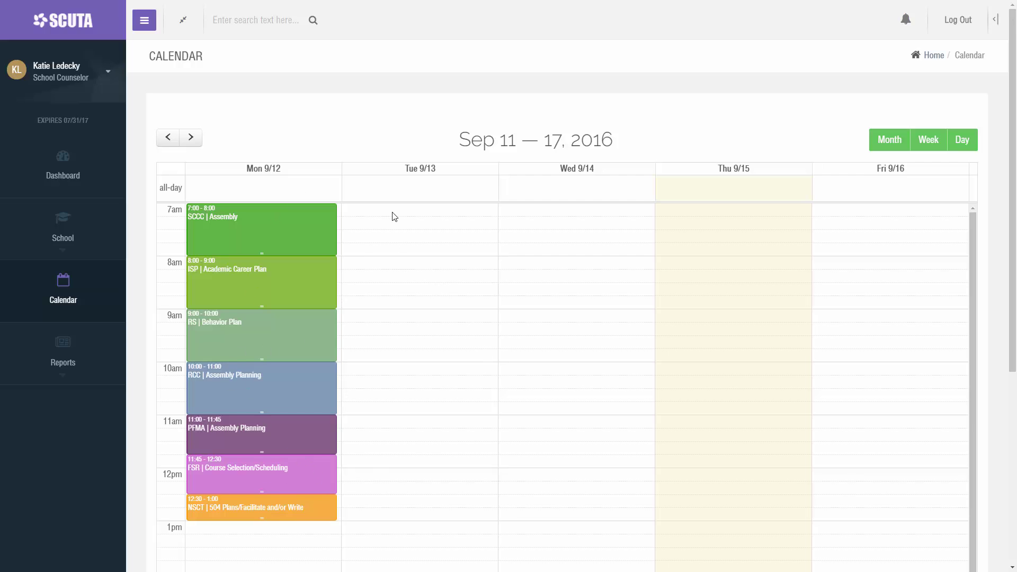
Create a School Counseling Core Curriculum event on Tuesday 9/13 from 7:00 to 8:00 am with the topic Assembly.
drag(391, 211, 393, 251)
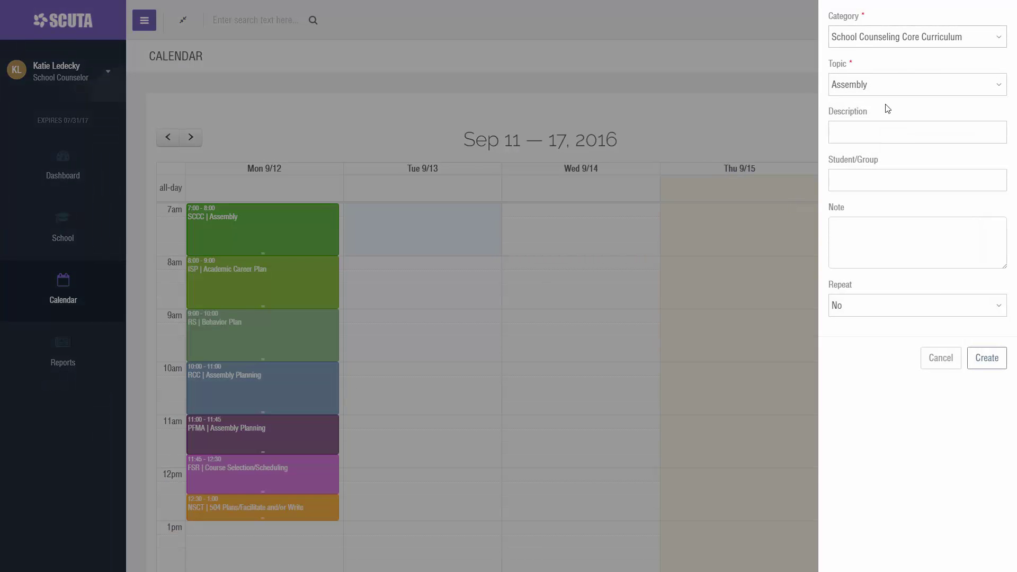
click(989, 359)
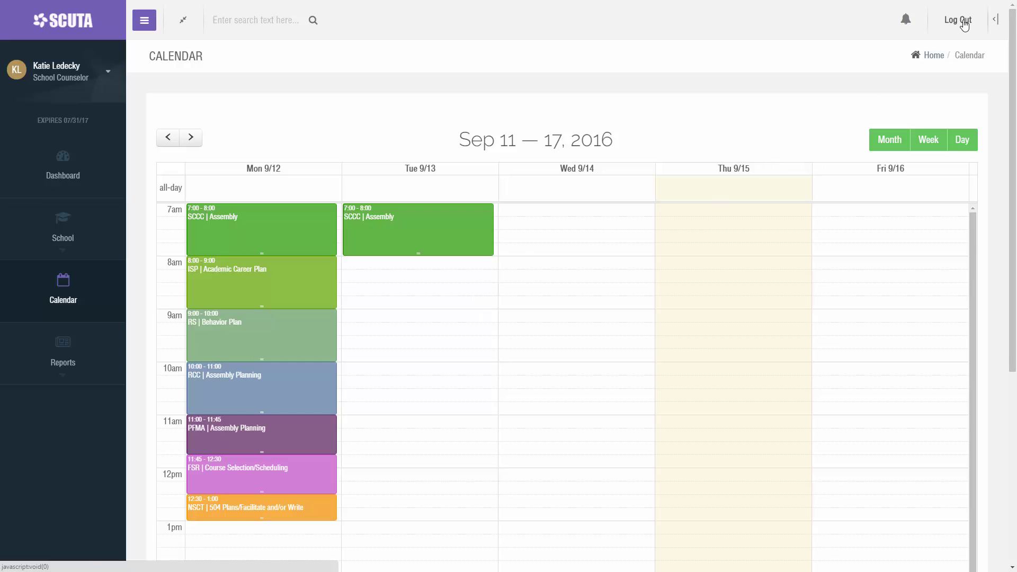
Show the current use-of-time analysis and examine its School Counseling Core Curriculum entry.
click(996, 24)
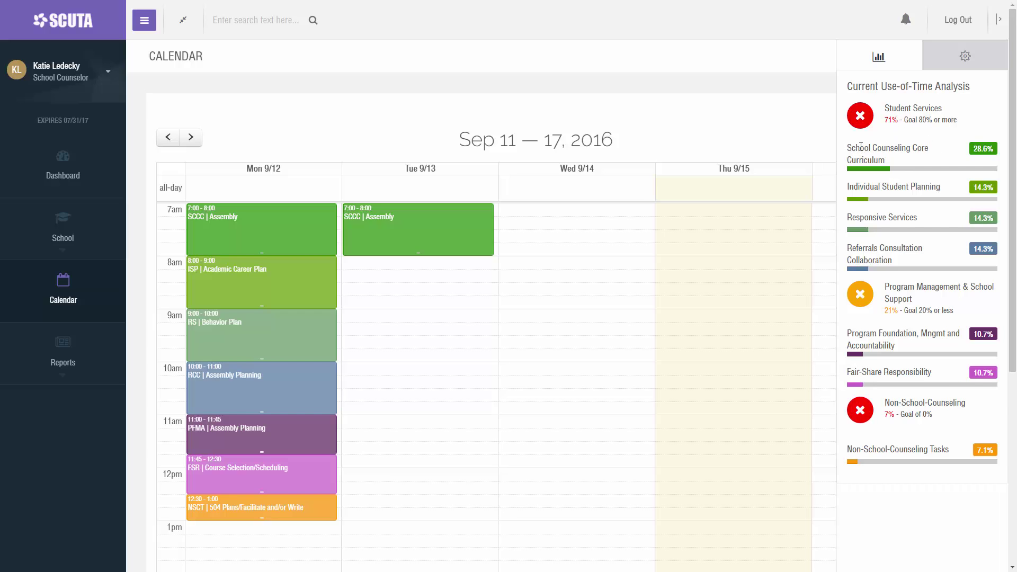
drag(861, 147, 921, 143)
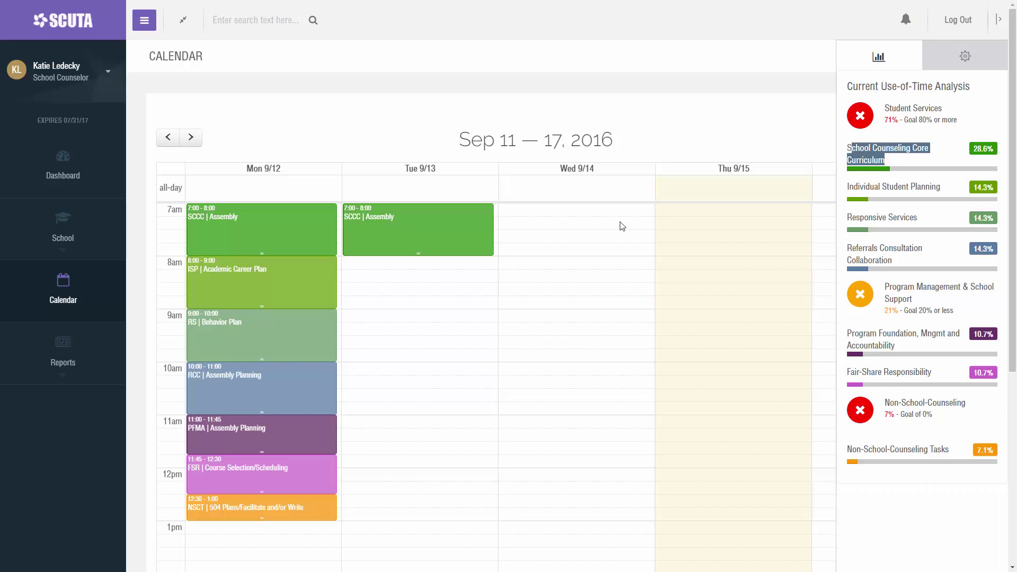
Extend Tuesday's Assembly event to end at 9:00, and further to 10:30.
drag(418, 254, 427, 313)
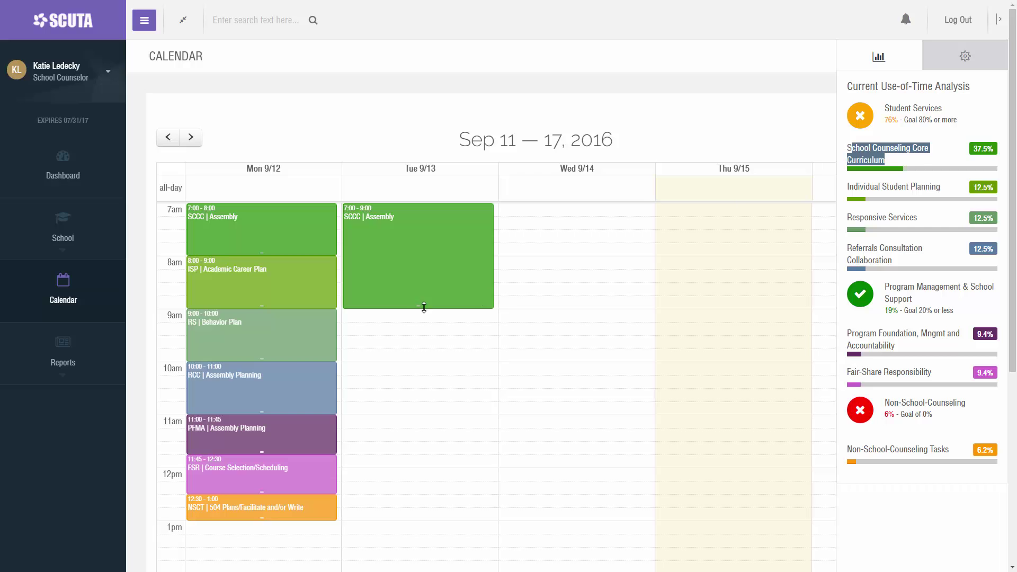
drag(416, 308, 411, 389)
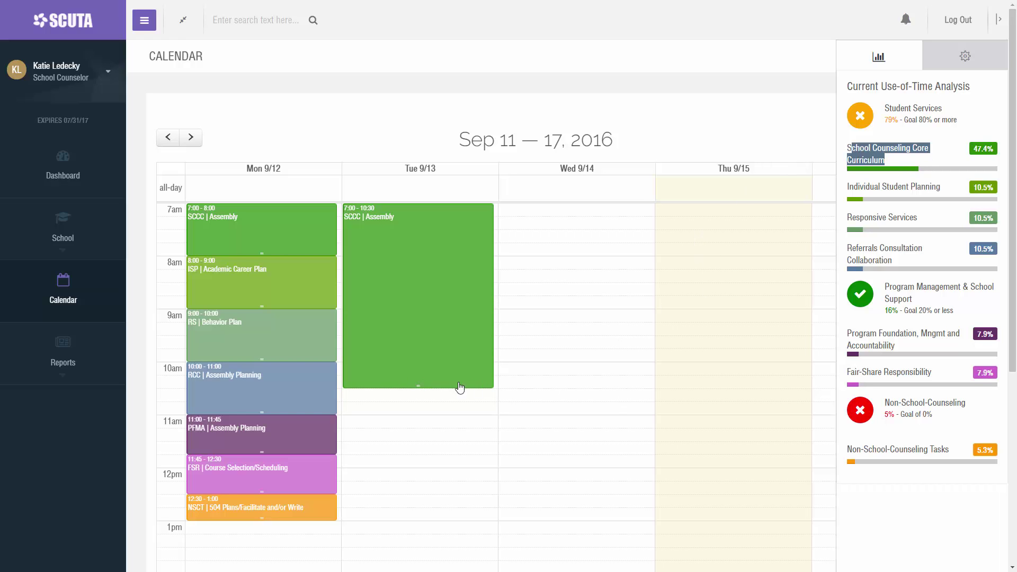
Extend Tuesday's Assembly event to end at 12:00 and hide the use-of-time analysis.
drag(418, 385, 403, 469)
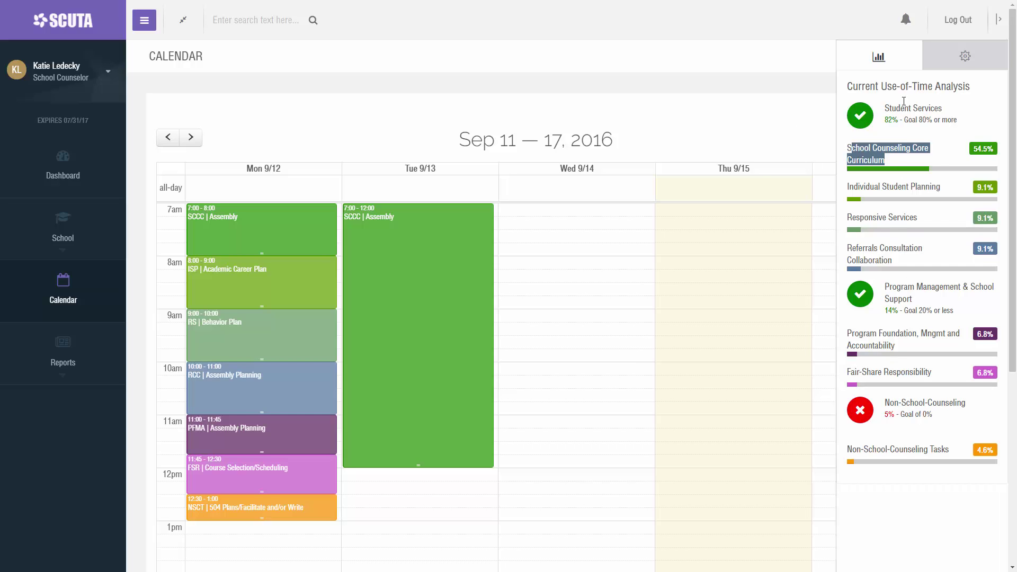
click(999, 19)
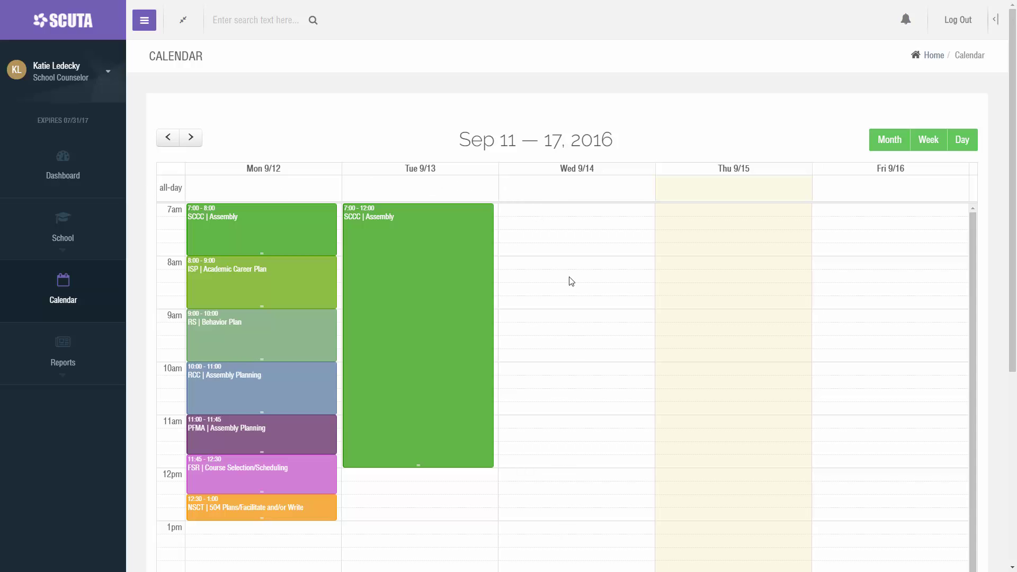
Create an all-day Special event on Wednesday 9/14 with the topic Professional Development.
click(552, 187)
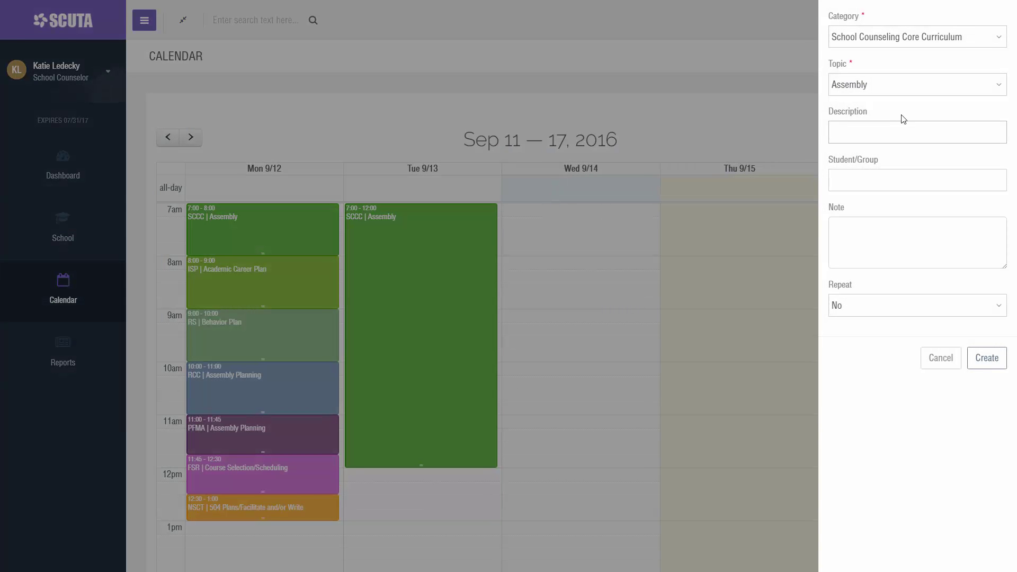
click(911, 38)
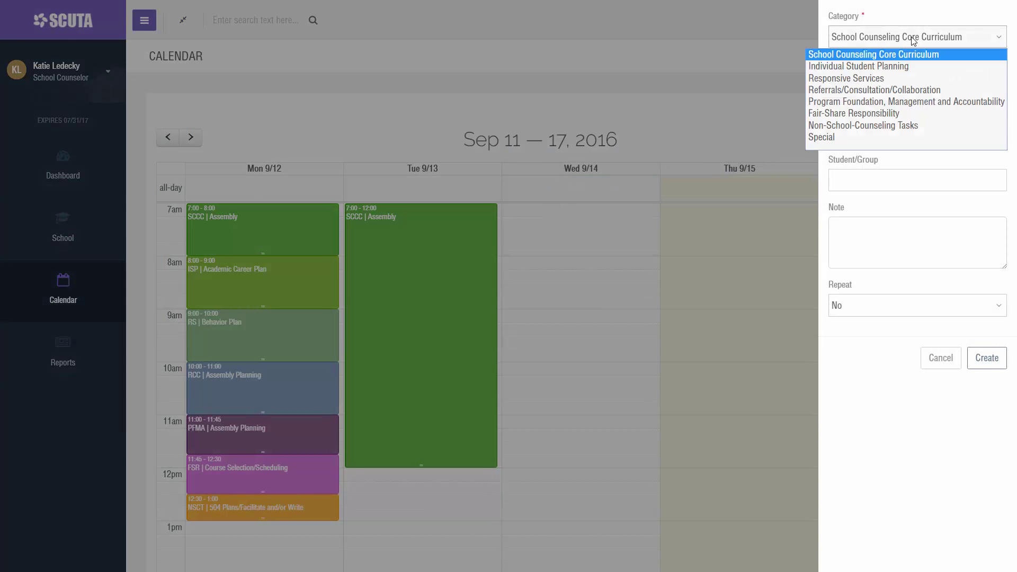
click(859, 136)
click(883, 87)
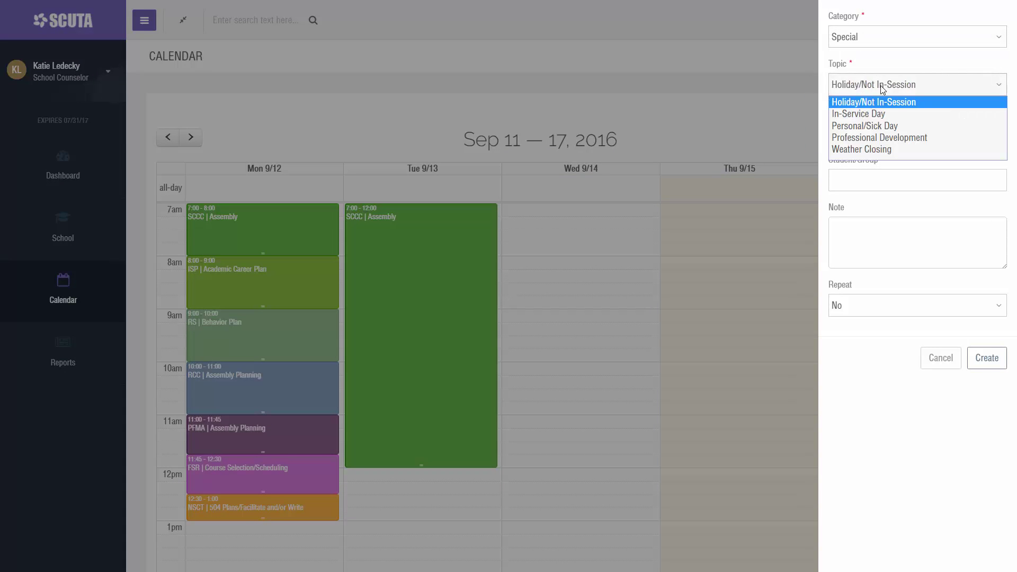
click(892, 142)
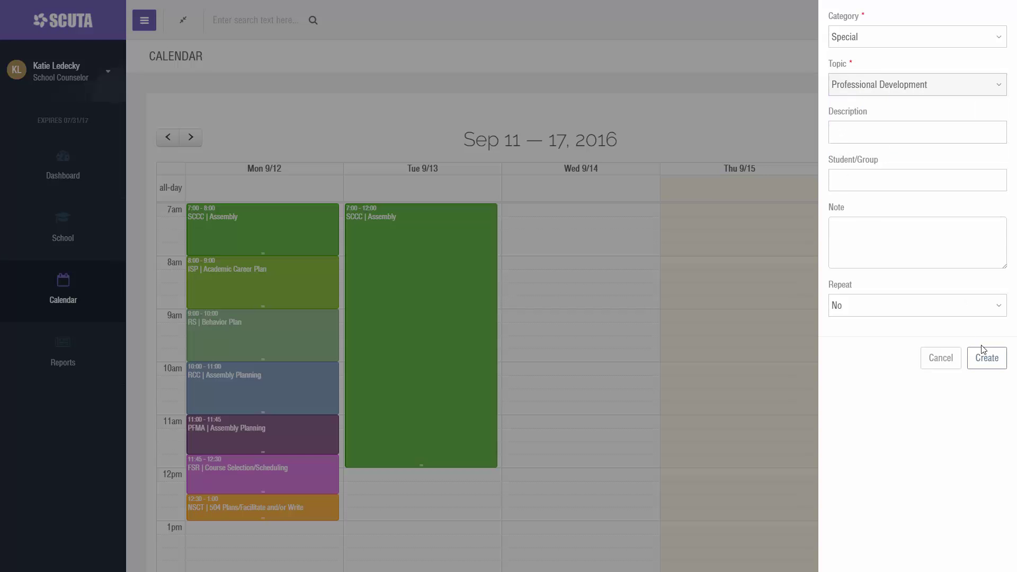
click(988, 360)
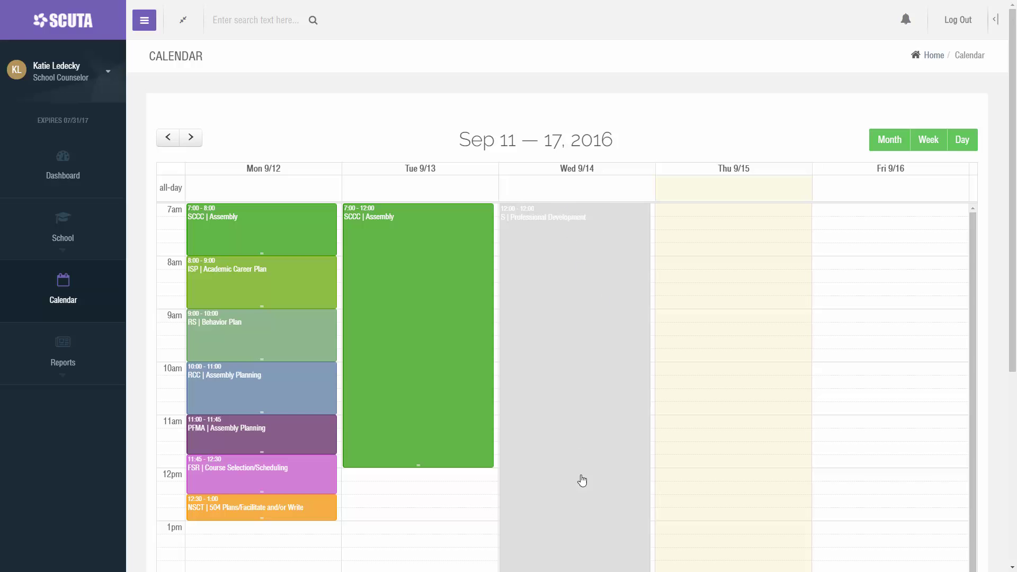
Show the current use-of-time analysis and examine the Student Services percentage.
click(996, 20)
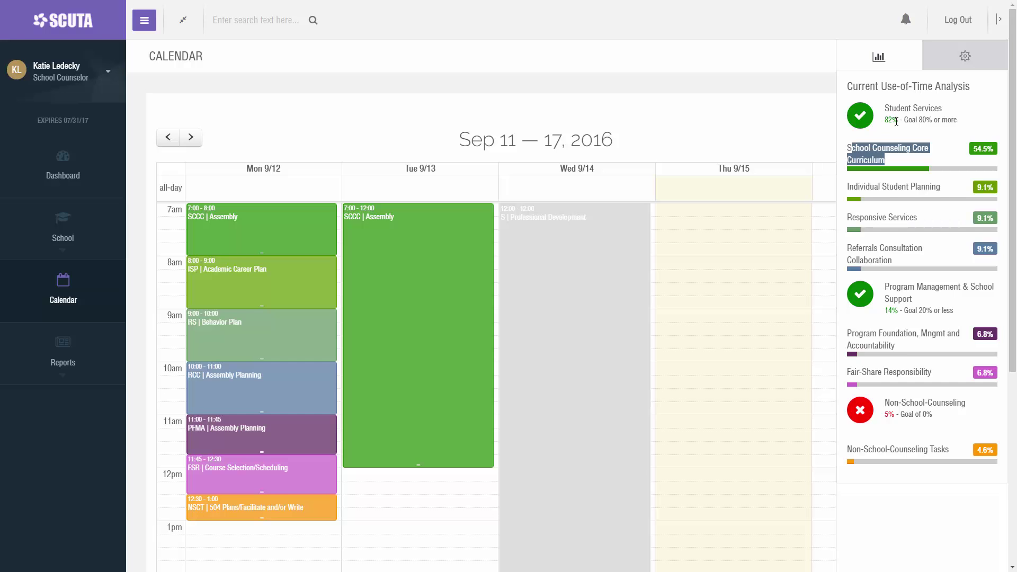
click(892, 134)
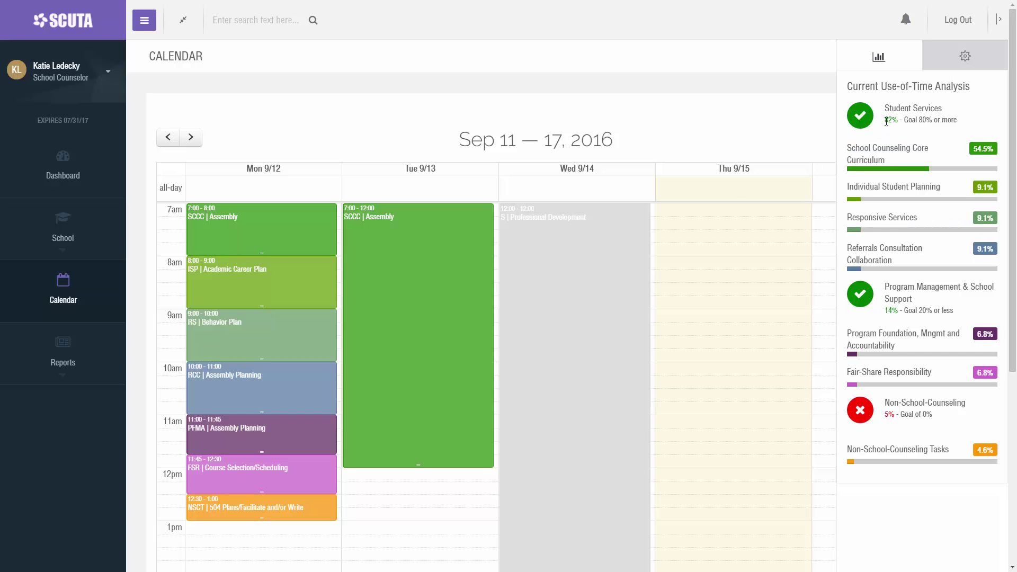
Delete Wednesday's Professional Development event from the calendar.
click(562, 270)
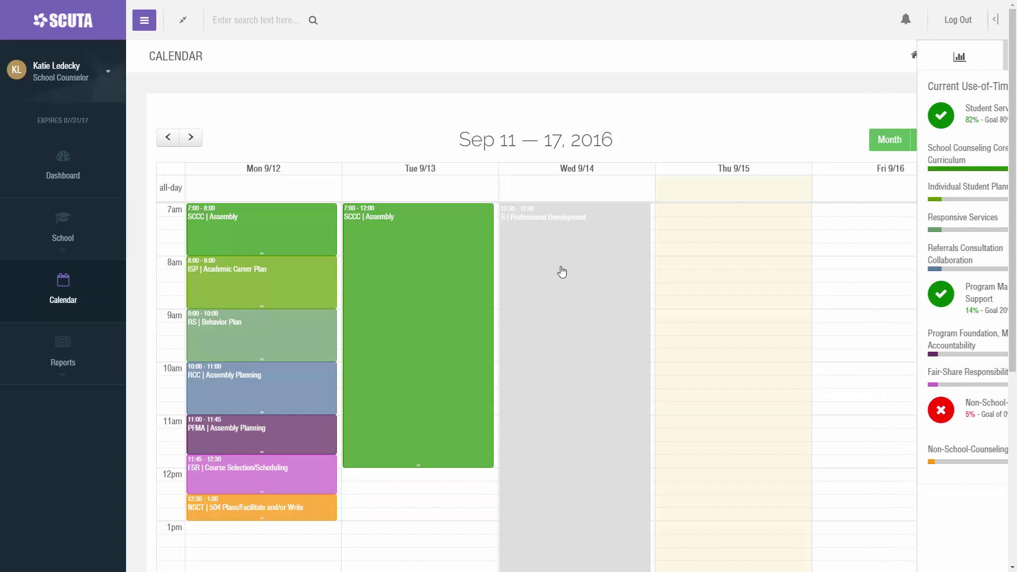
click(849, 356)
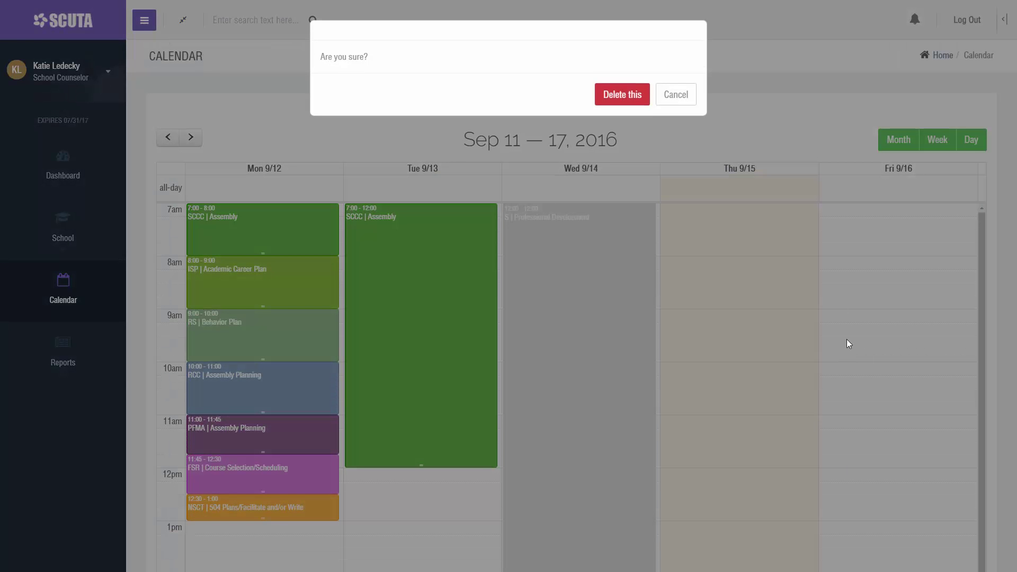
click(632, 97)
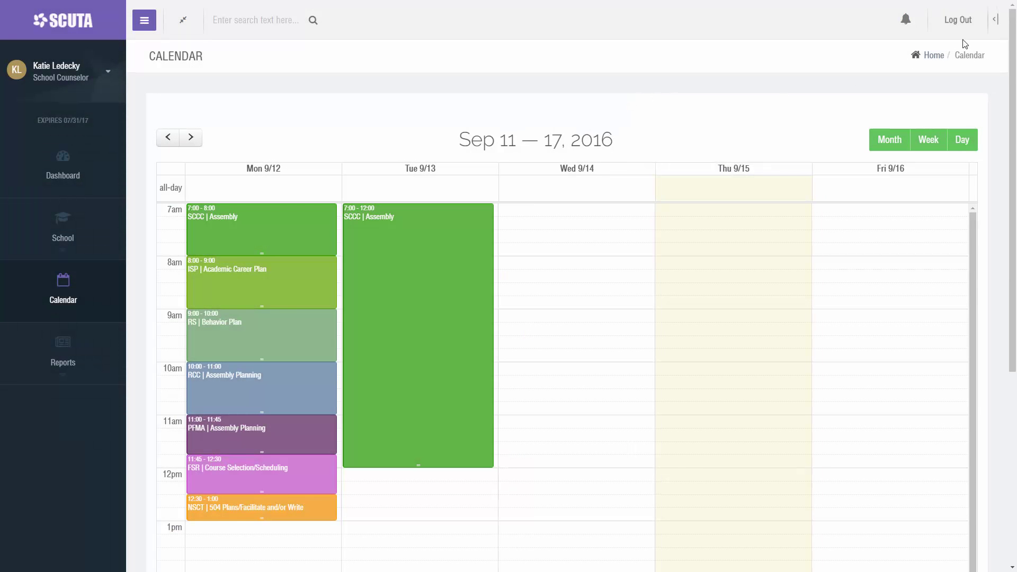
Shorten Tuesday's Assembly event to end at 8:00 with the use-of-time analysis shown, and hide the analysis.
click(1000, 20)
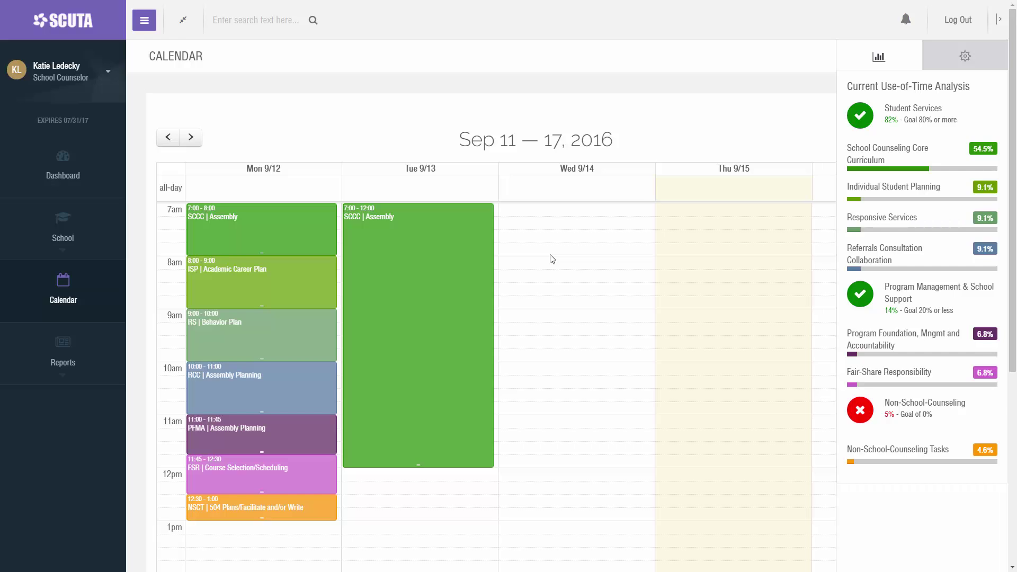
drag(418, 465, 407, 252)
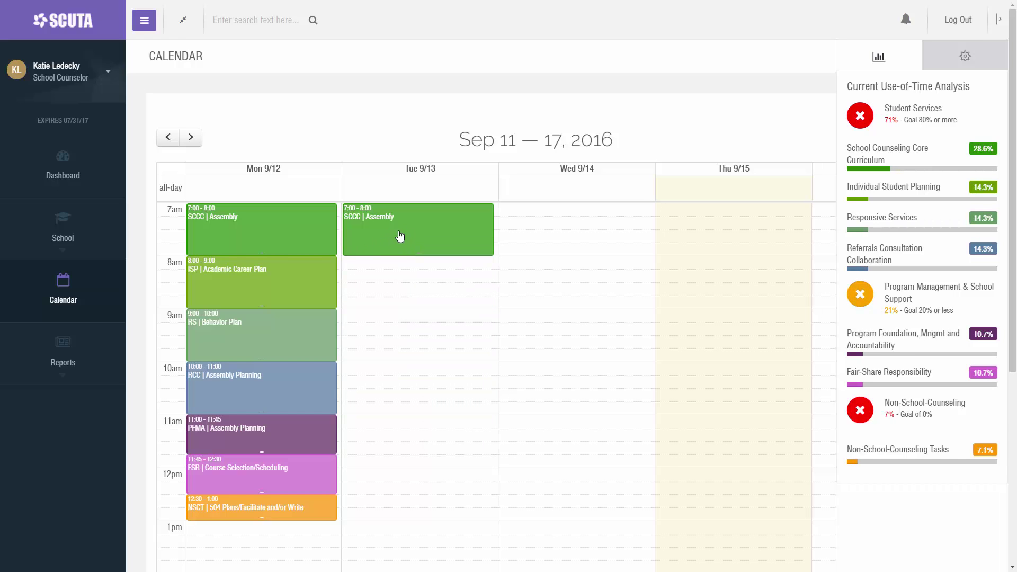
click(998, 21)
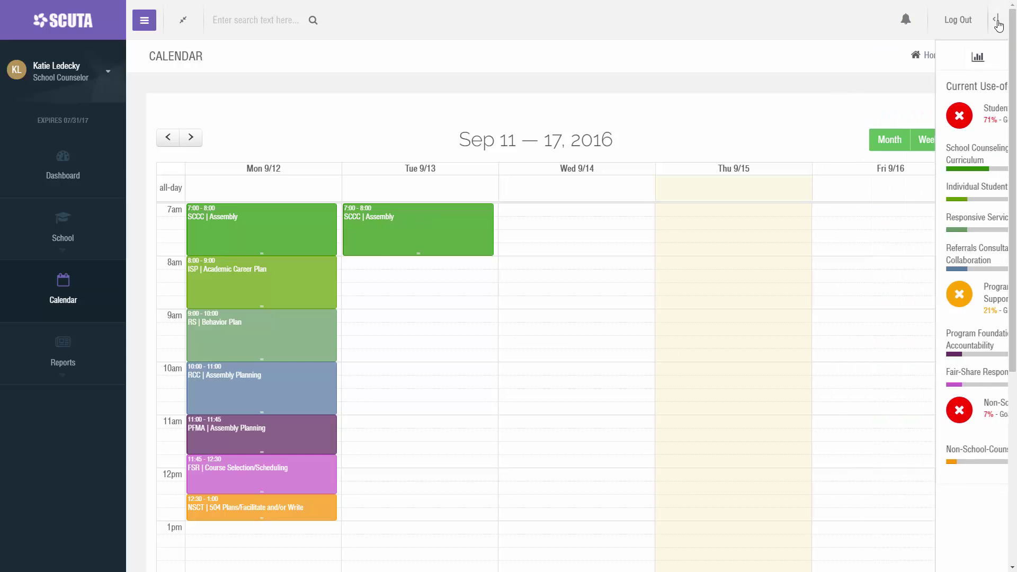
Delete the Assembly event on Tuesday 9/13.
click(383, 238)
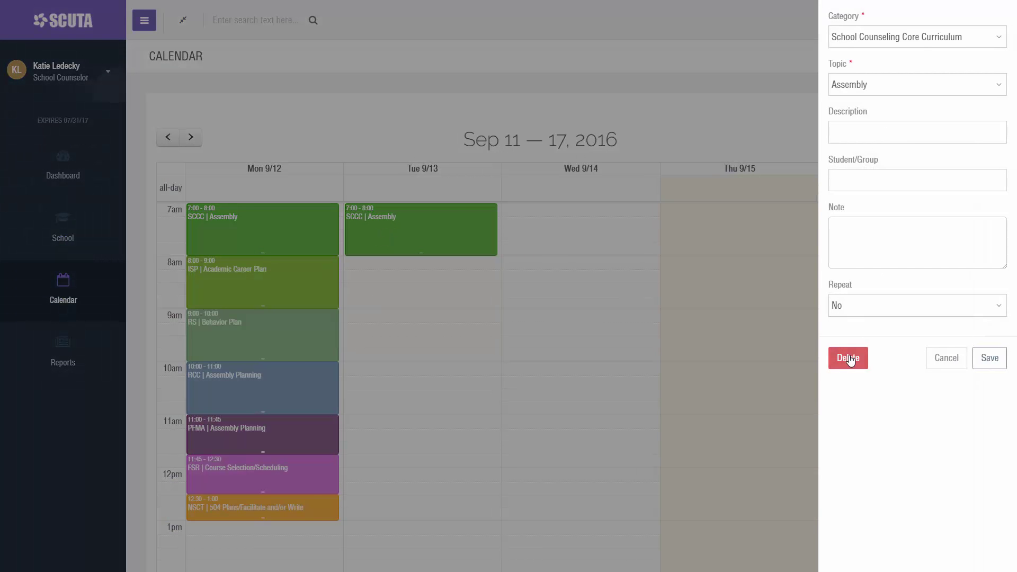
click(850, 360)
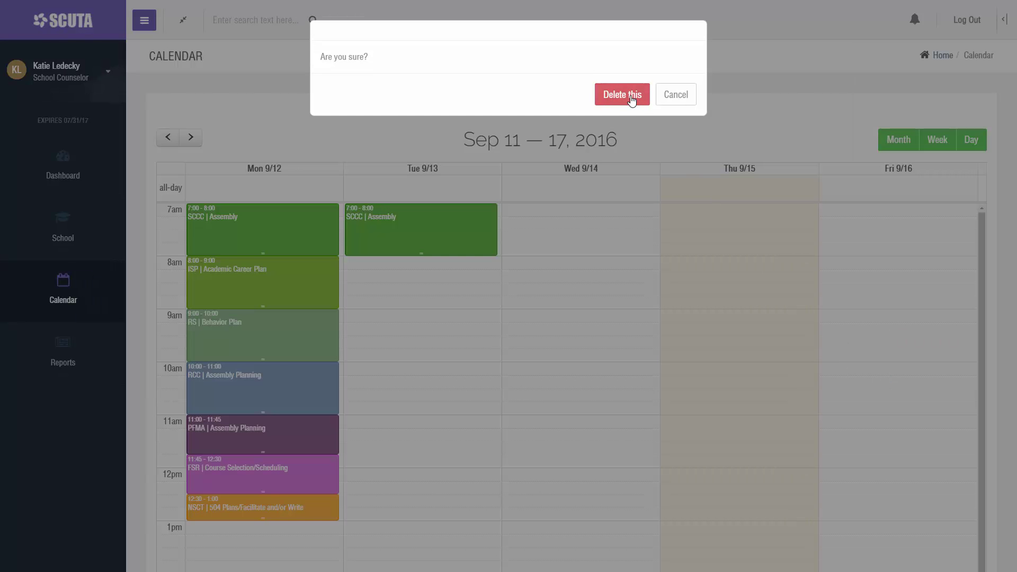
click(632, 100)
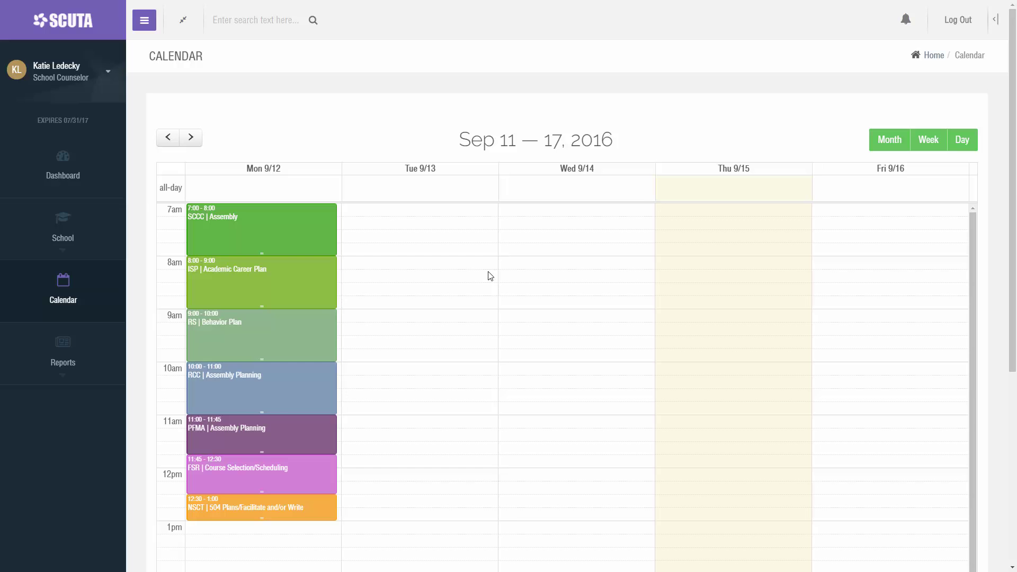
Delete Monday's 7:00 to 8:00 Assembly event.
click(264, 236)
click(843, 449)
click(623, 95)
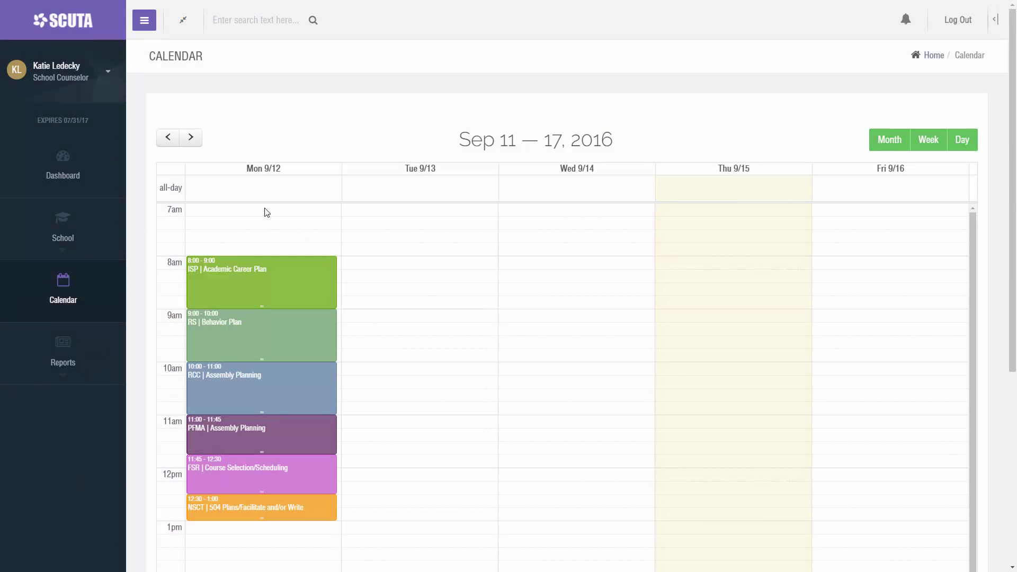
Start a new event on Monday 9/12 from 7:30 to 8:00 with the category Fair-Share Responsibility and the topic Duty.
click(247, 249)
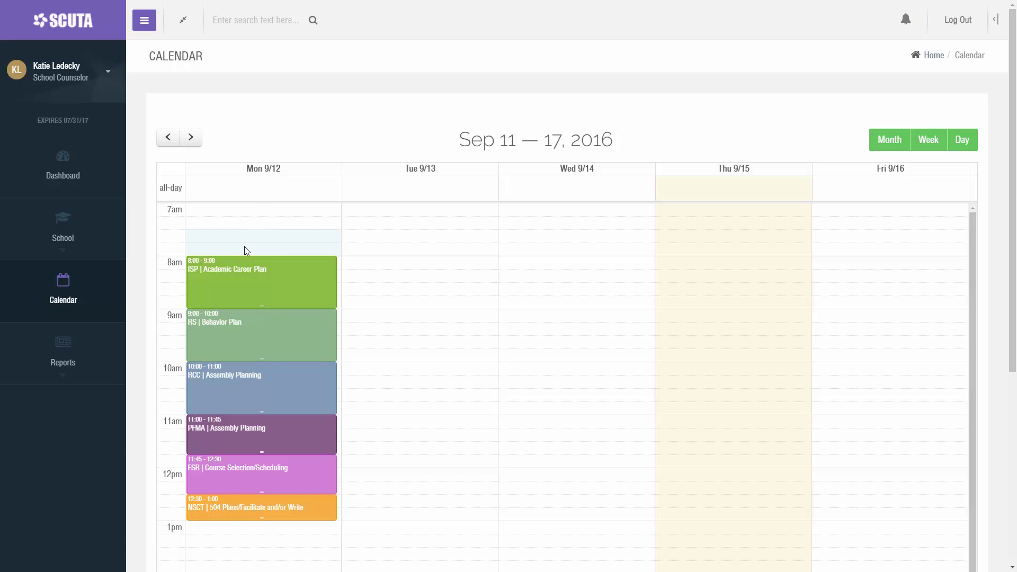
click(244, 247)
click(859, 38)
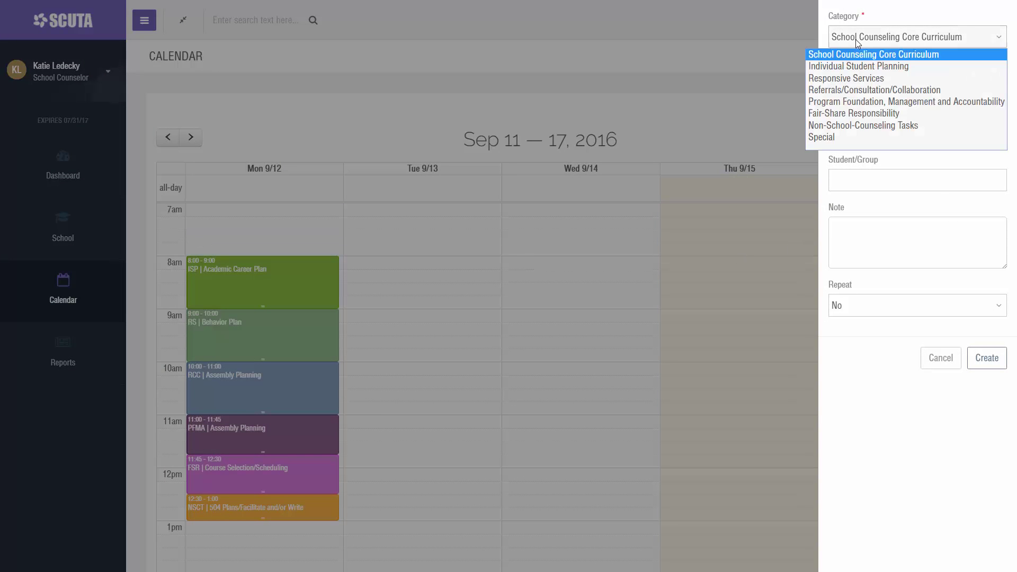
click(846, 113)
click(869, 85)
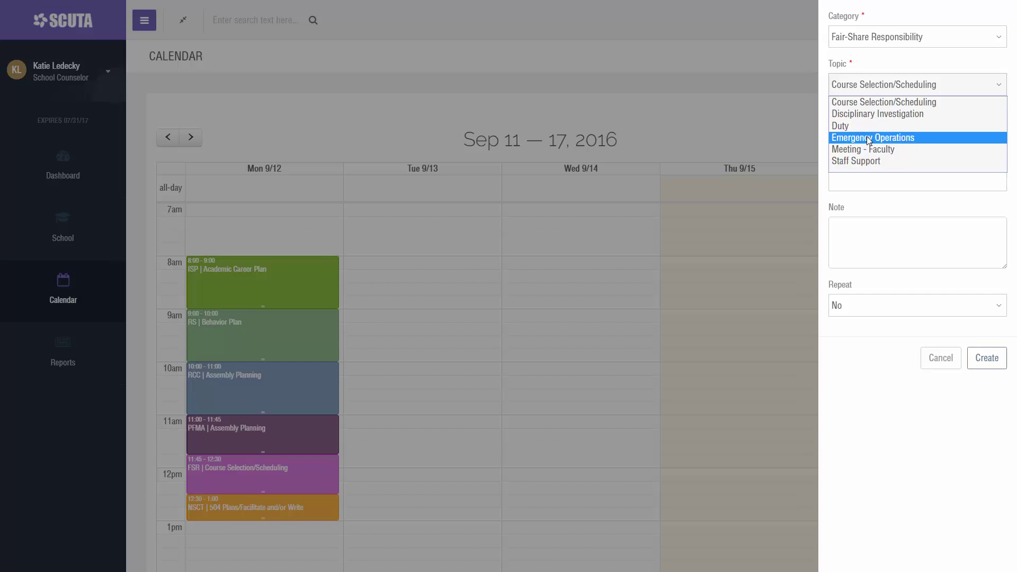
click(863, 43)
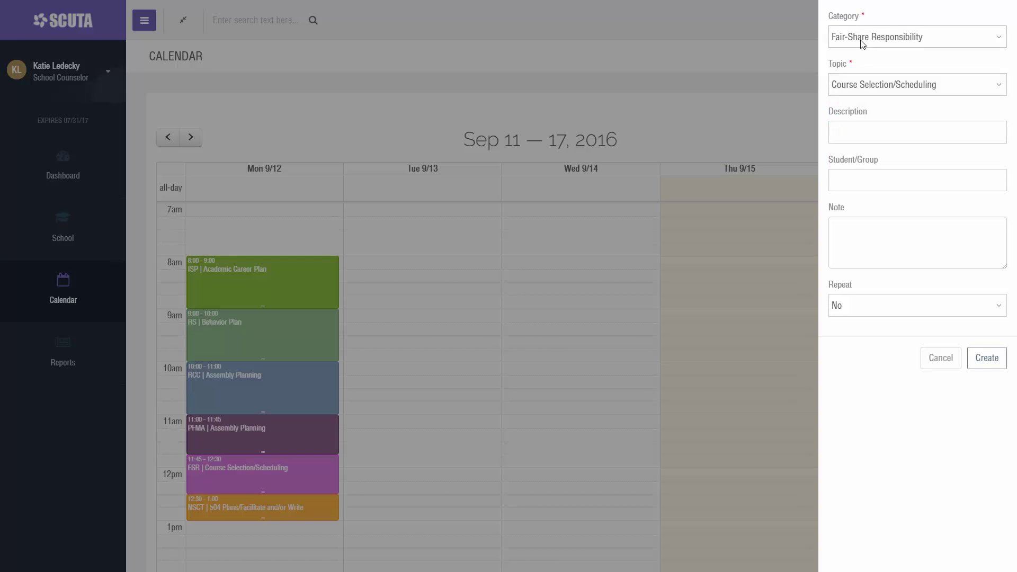
click(862, 38)
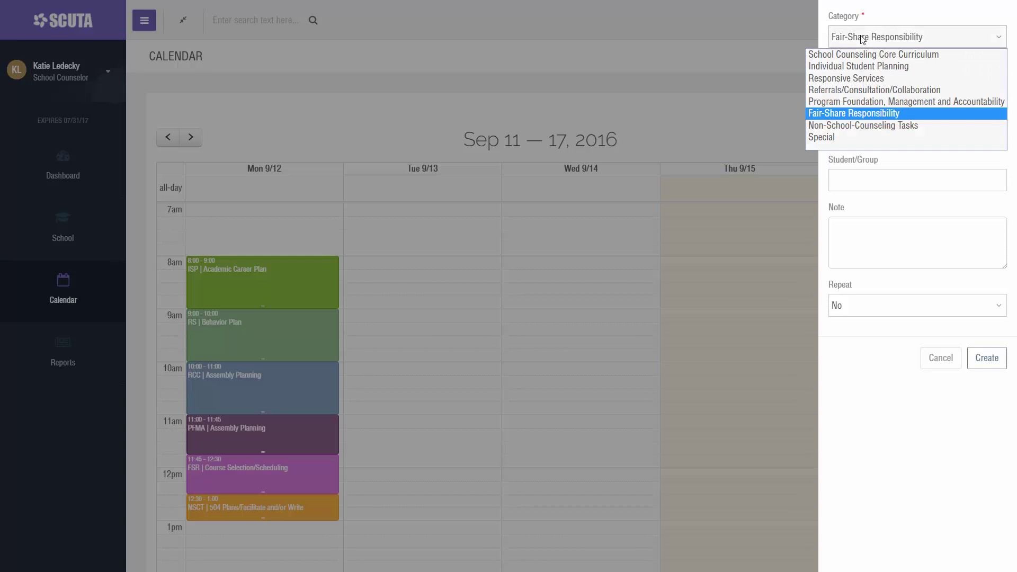
click(859, 114)
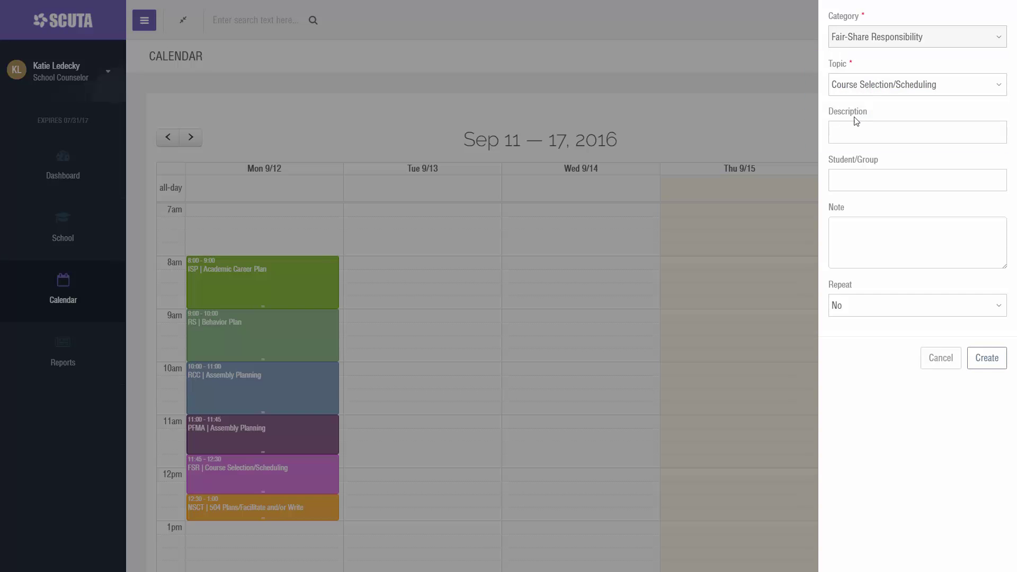
click(869, 83)
click(868, 126)
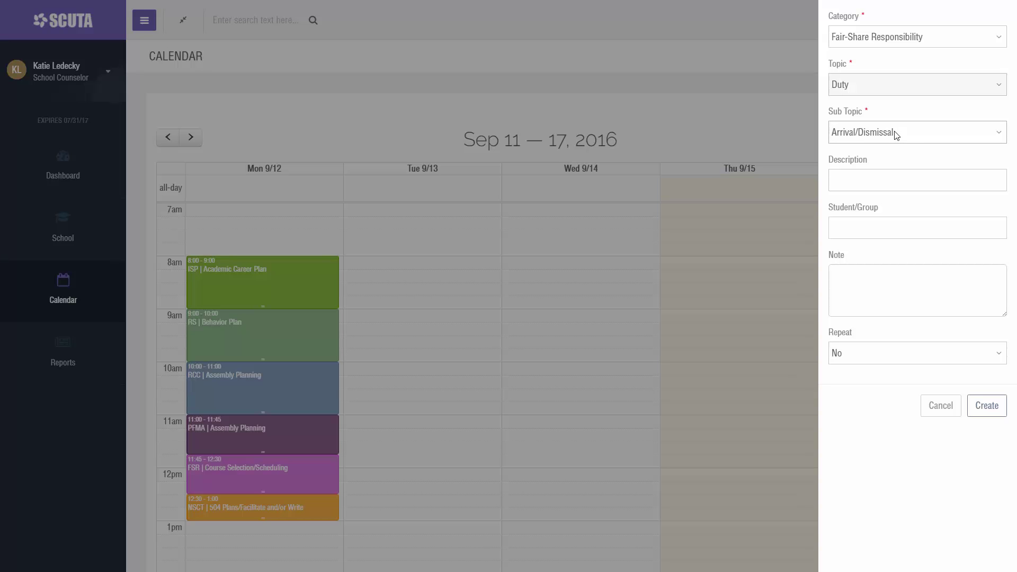
Set the Duty event to repeat daily until the end of the school year and create it.
click(865, 355)
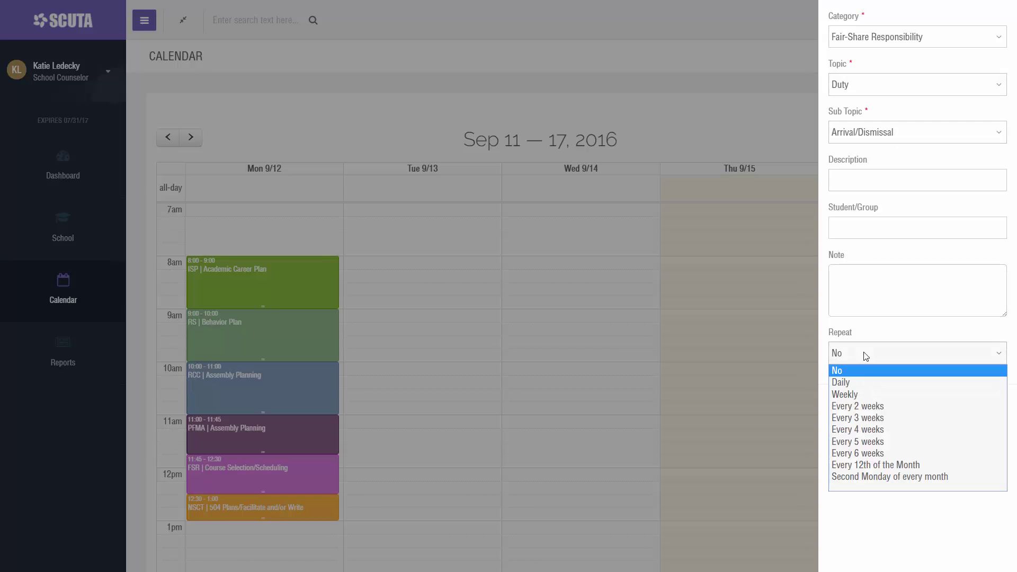
click(858, 382)
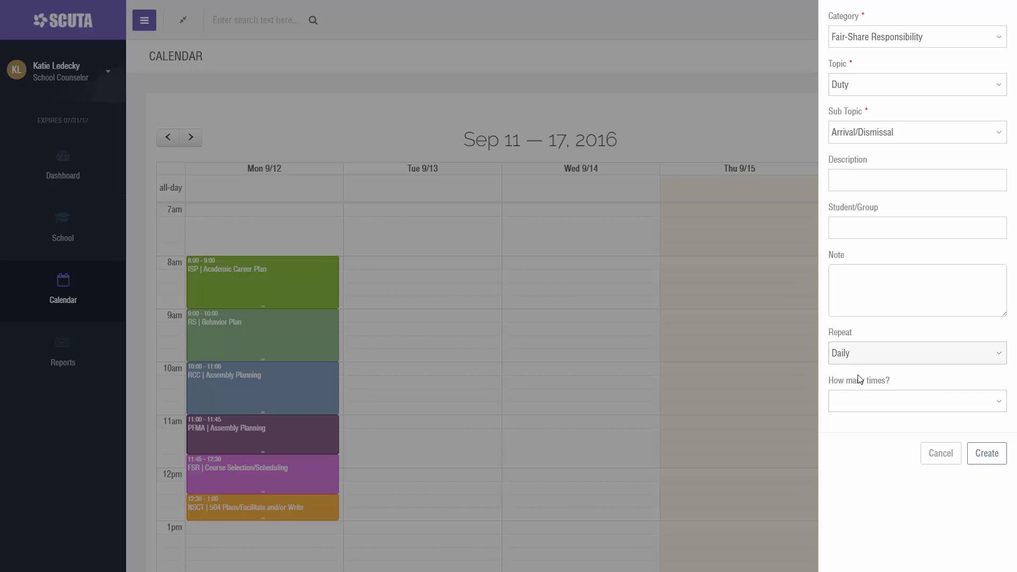
click(878, 402)
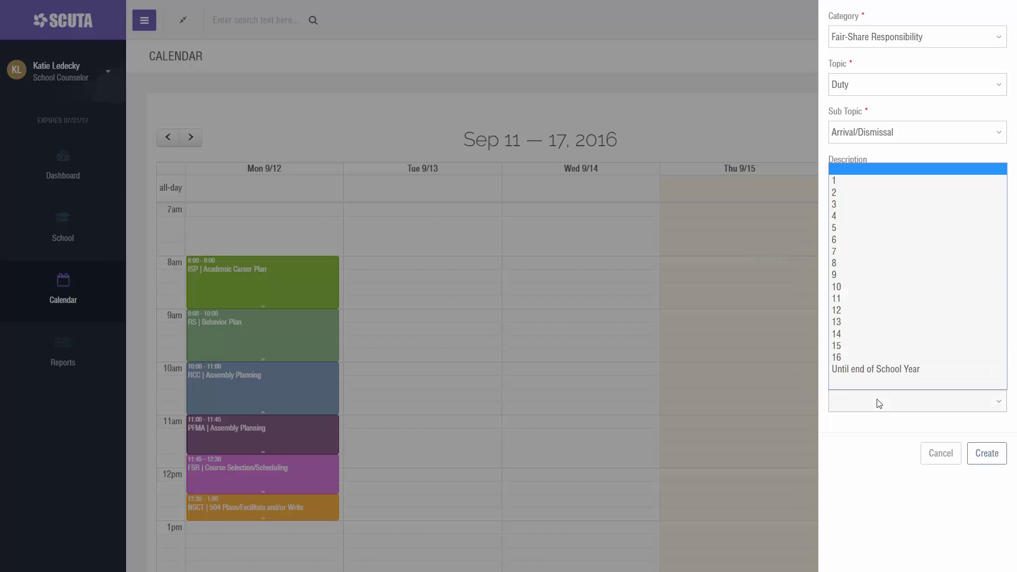
click(848, 469)
click(868, 352)
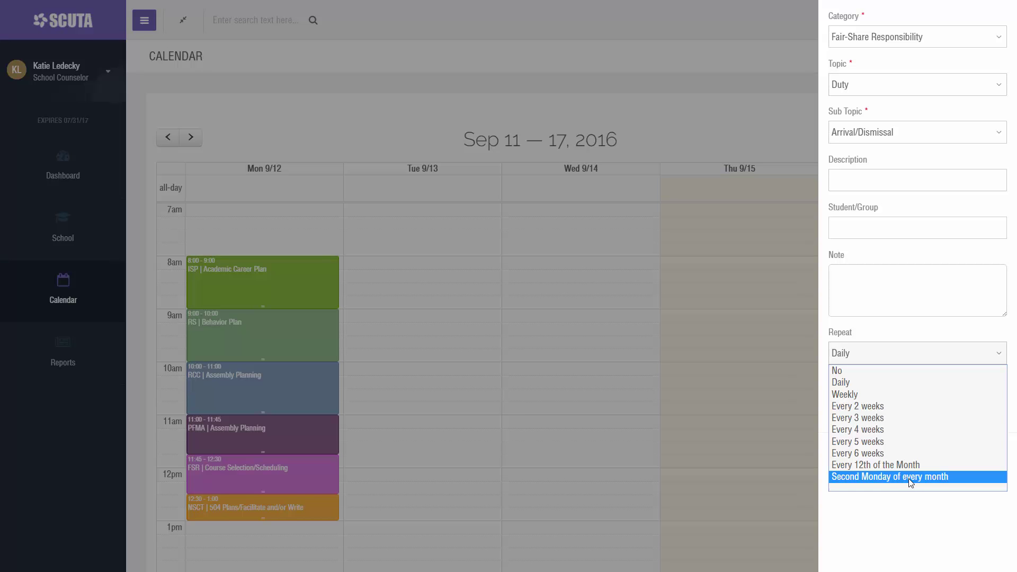
click(864, 382)
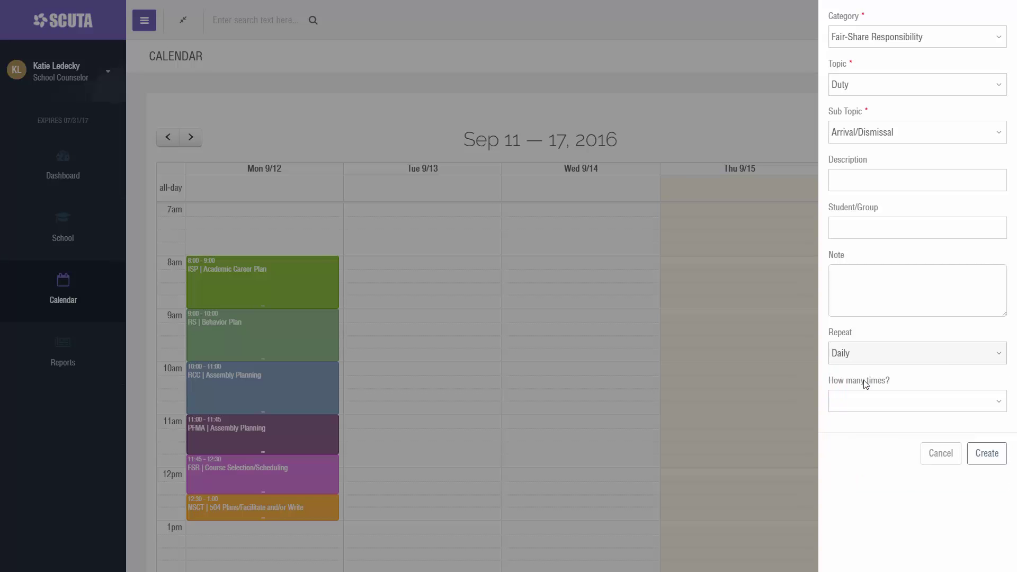
click(865, 398)
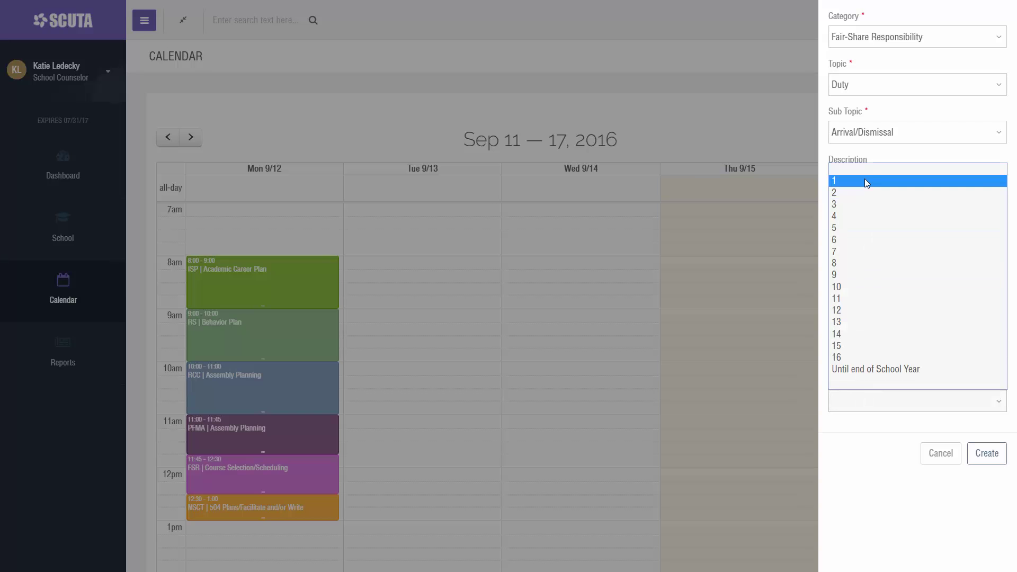
click(867, 375)
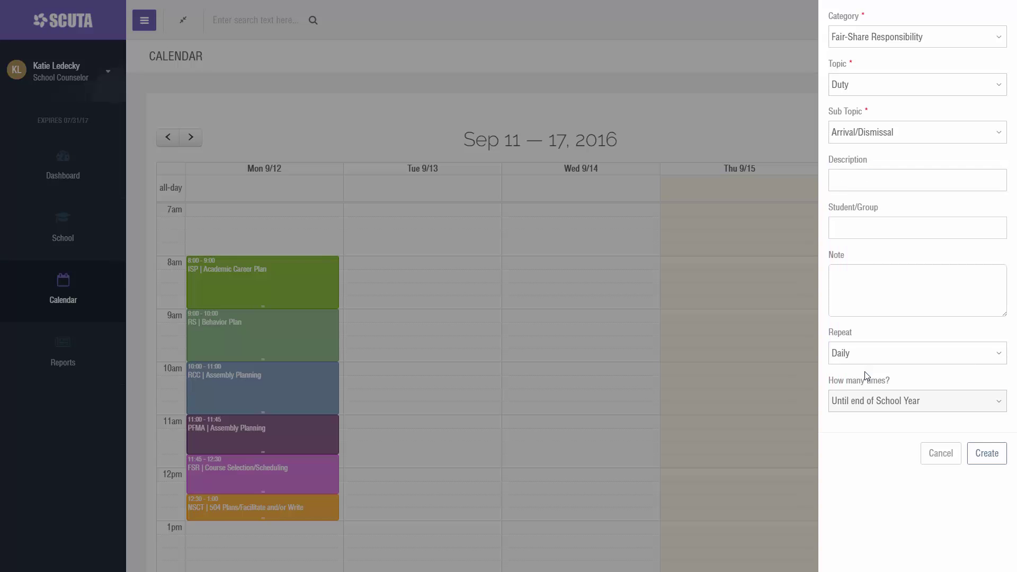
click(980, 458)
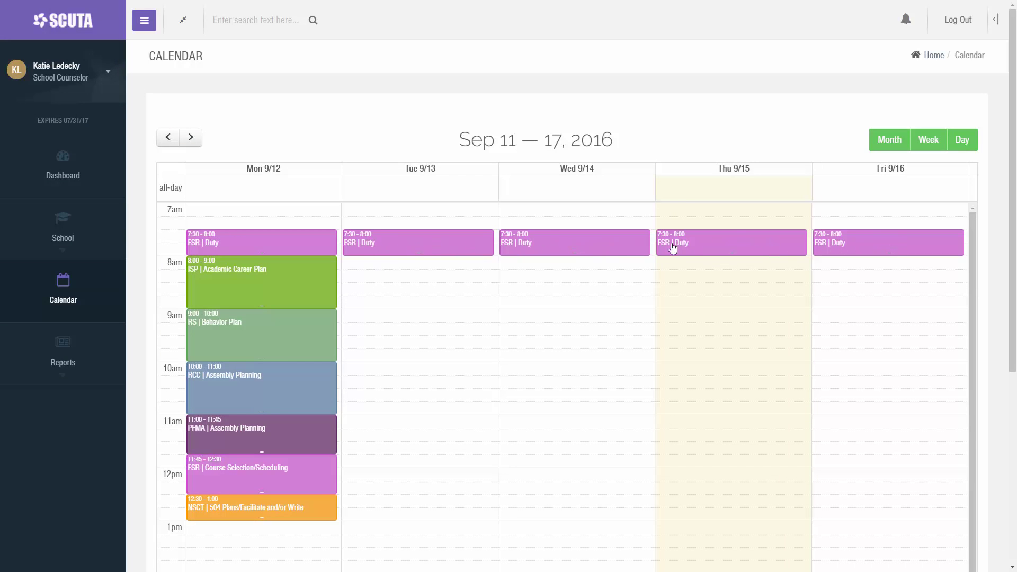
Switch the calendar to the month view and examine the repeated Duty events across September.
click(900, 141)
scroll(513, 306, down, 4)
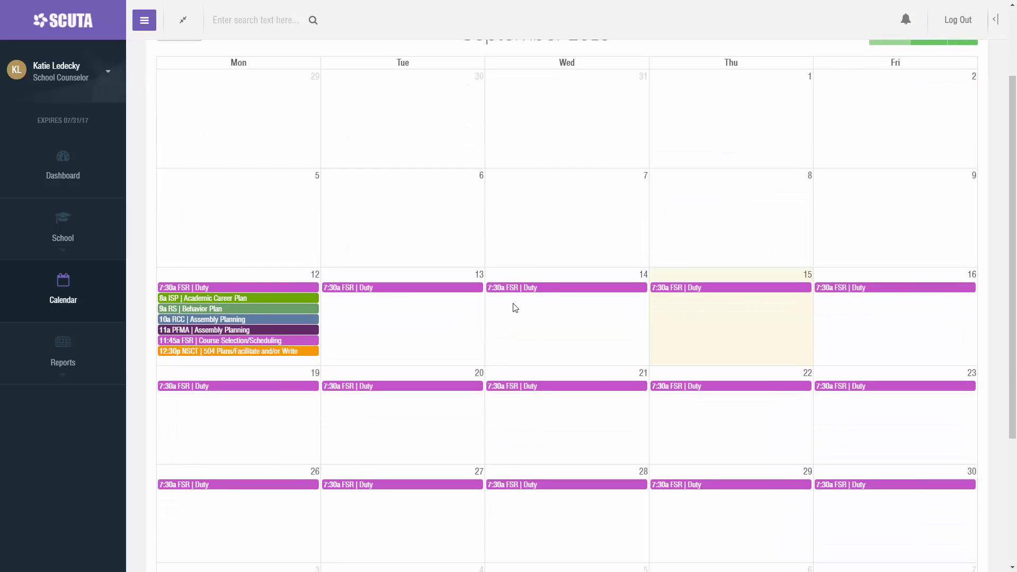
Examine the repeated Duty events month by month from September 2016 through June 2017 to find where they end.
scroll(515, 307, down, 2)
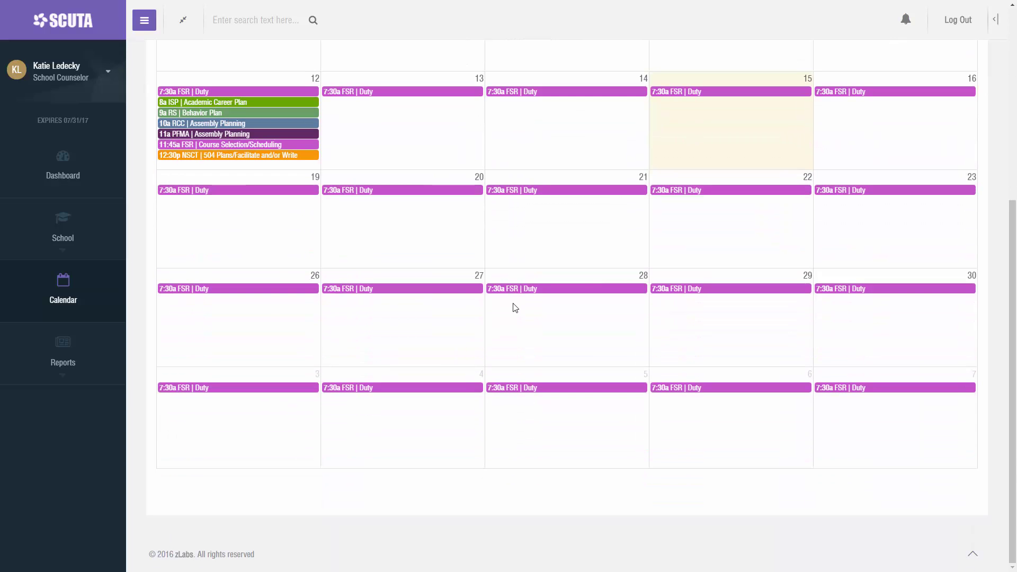
scroll(516, 307, up, 5)
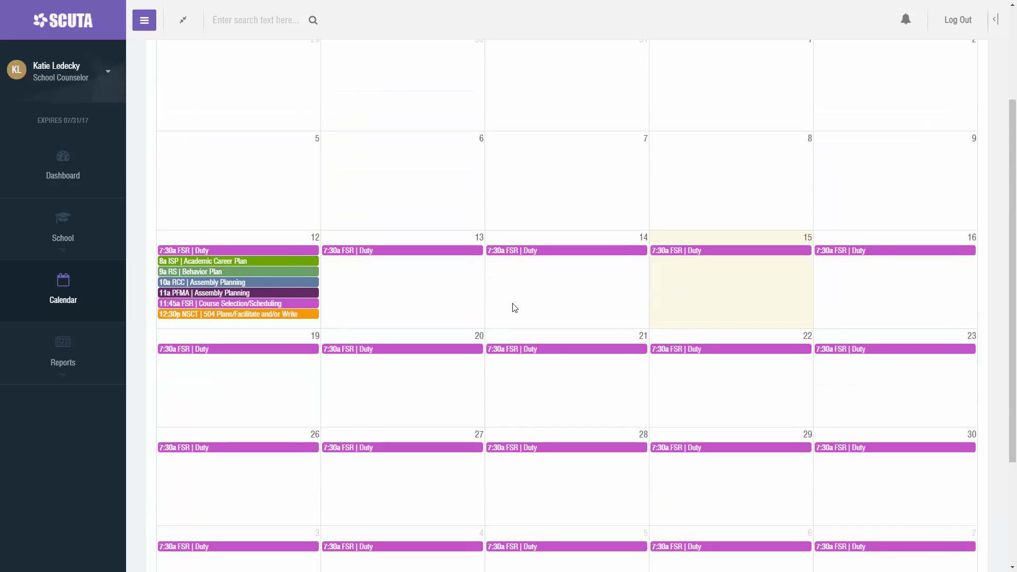
click(191, 100)
click(192, 101)
click(191, 101)
click(192, 102)
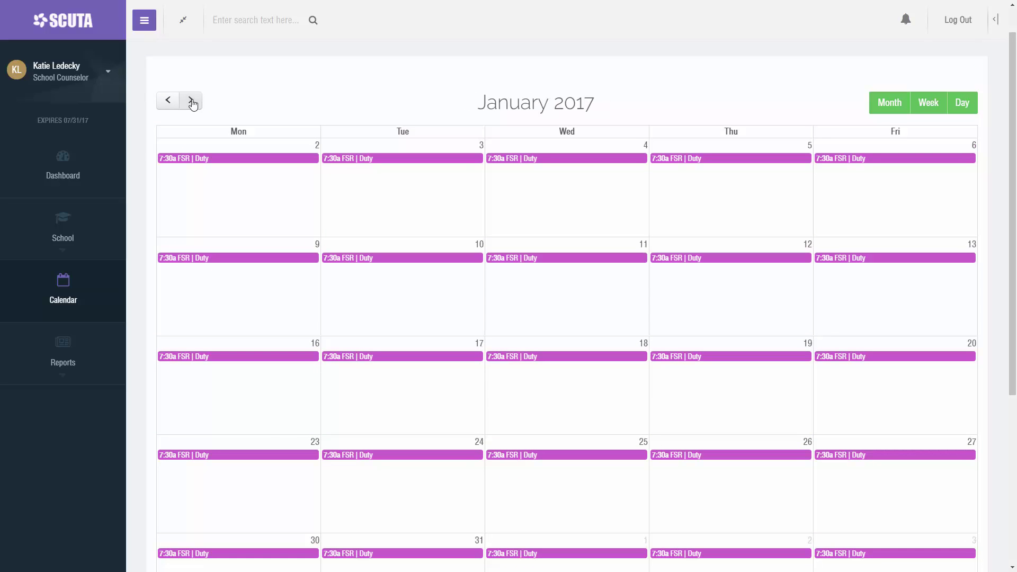
click(192, 101)
click(191, 101)
click(192, 102)
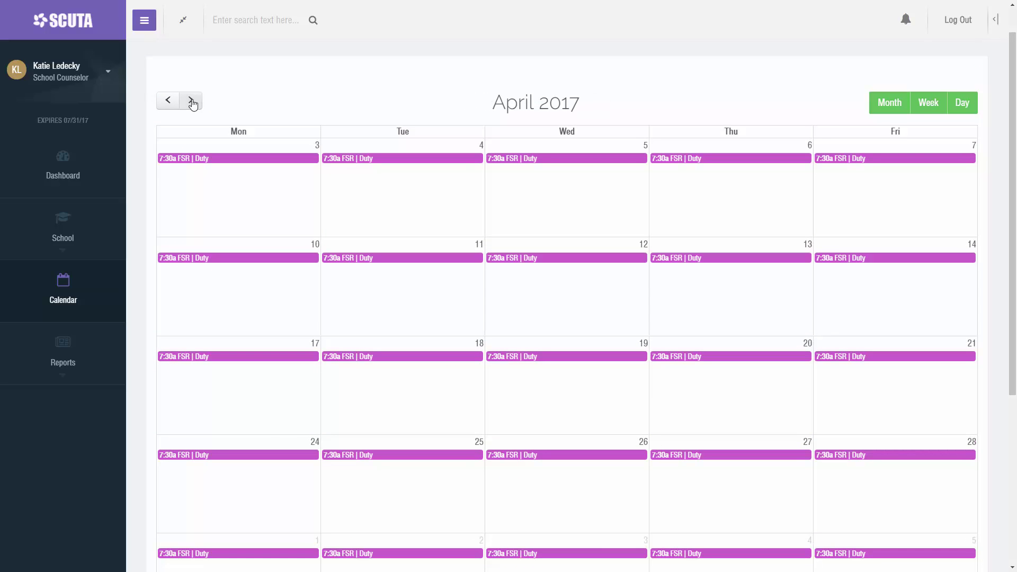
click(192, 101)
click(192, 101)
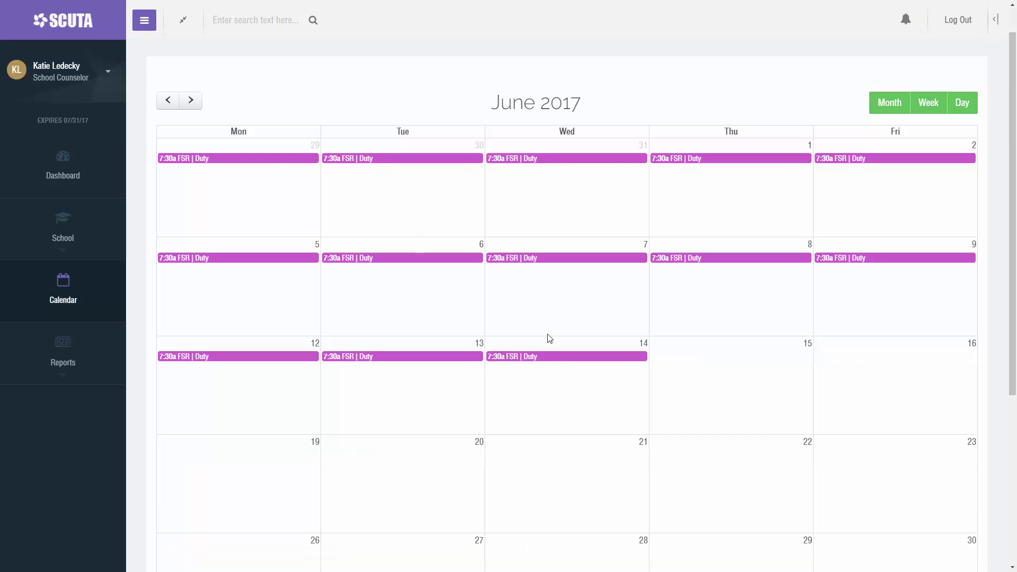
Return the calendar to September 2016 and show the week of Sep 11 to 17, 2016 in the week view.
click(166, 104)
click(165, 103)
click(166, 103)
click(166, 104)
click(166, 103)
click(166, 103)
click(166, 103)
click(166, 103)
click(166, 104)
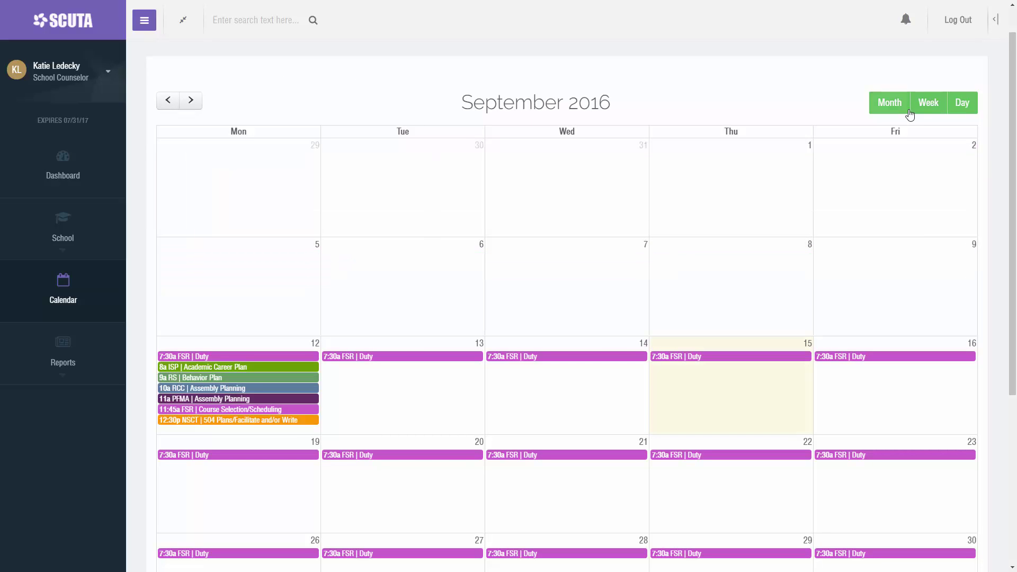
click(933, 107)
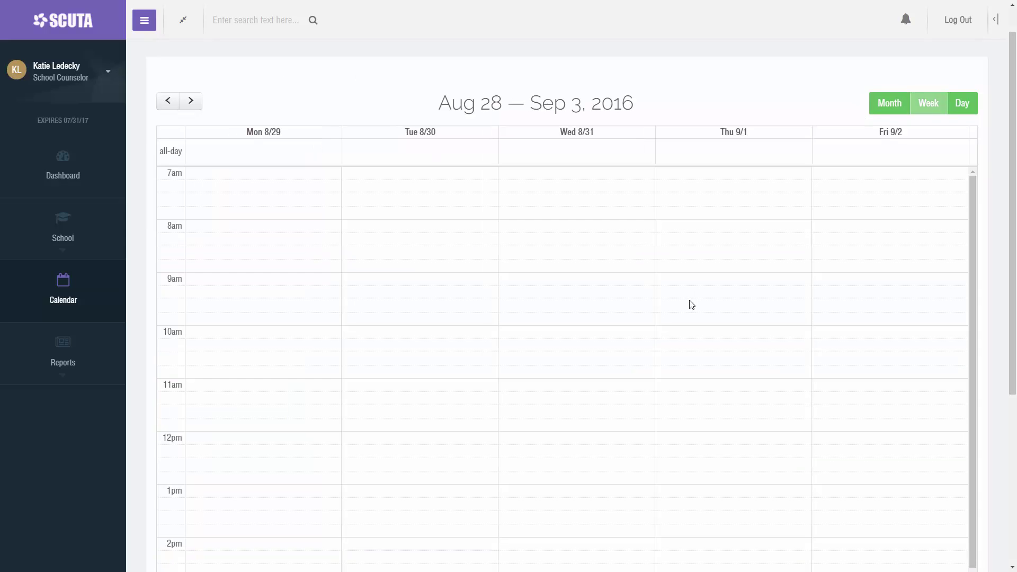
scroll(690, 300, up, 1)
click(196, 142)
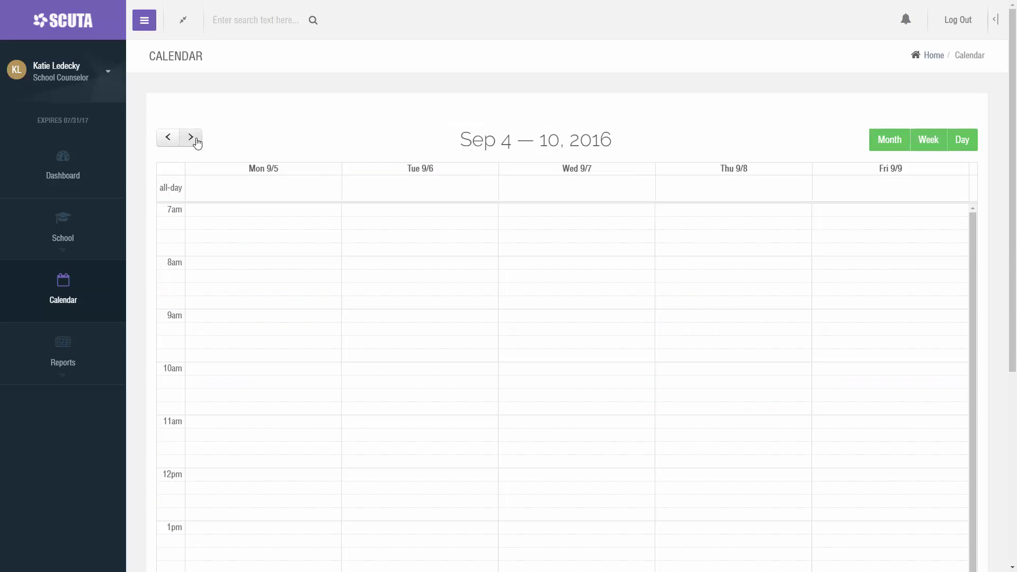
click(196, 142)
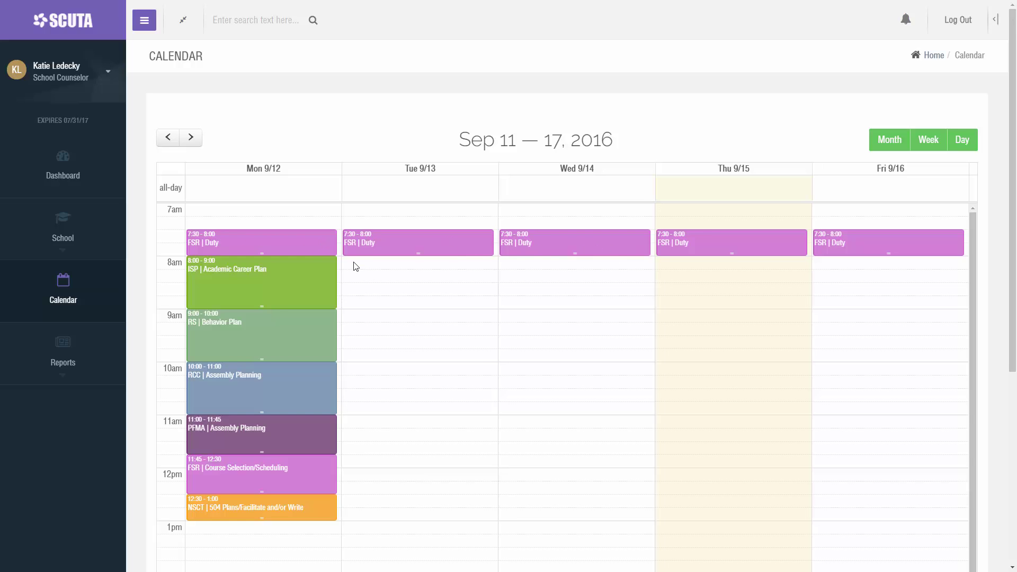
Start a new event on Tuesday 9/13 from 9:00 to 10:00 with the category Responsive Services and the topic Counseling - Group.
drag(369, 316, 372, 365)
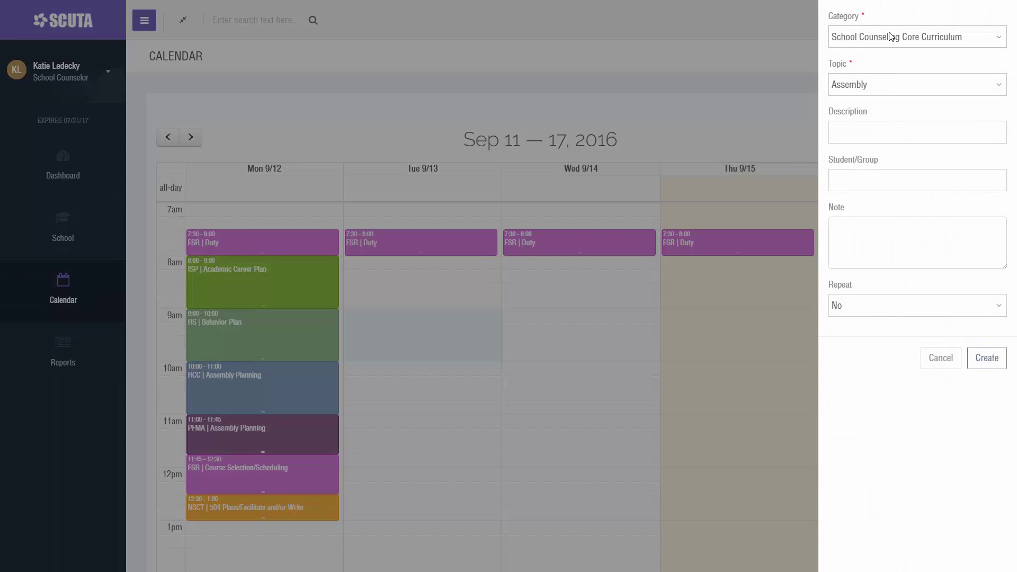
click(890, 37)
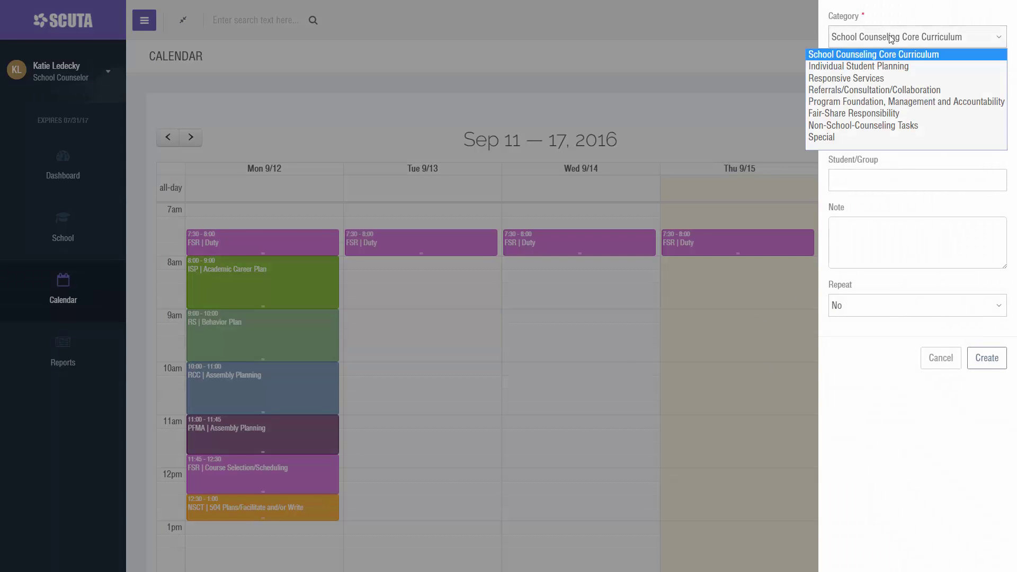
click(877, 78)
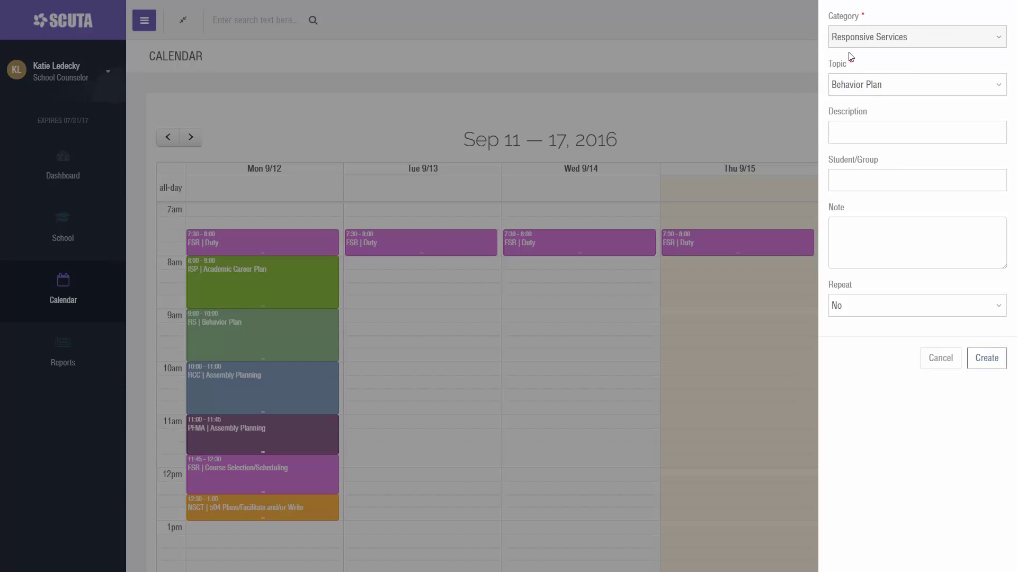
click(879, 85)
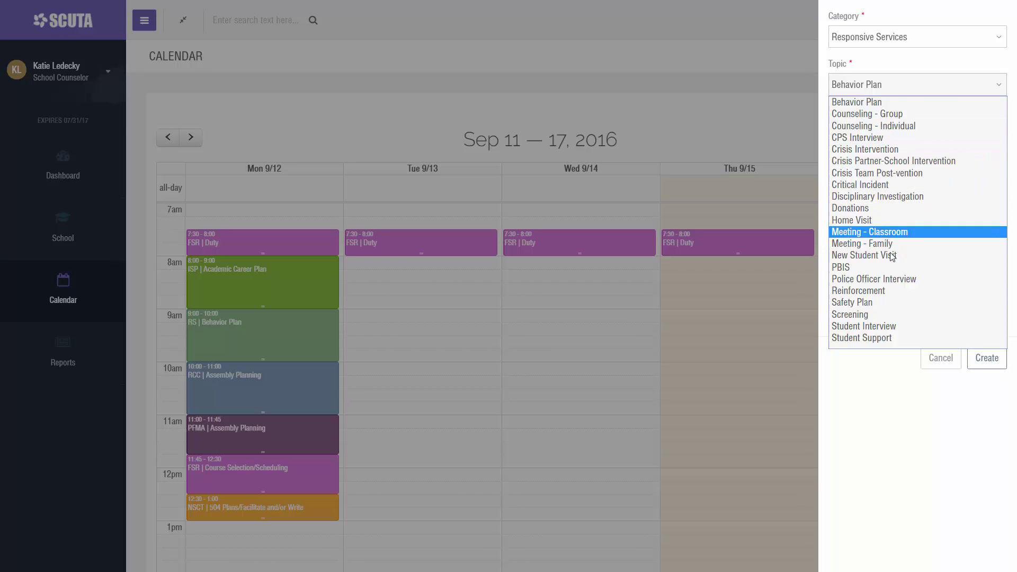
click(897, 114)
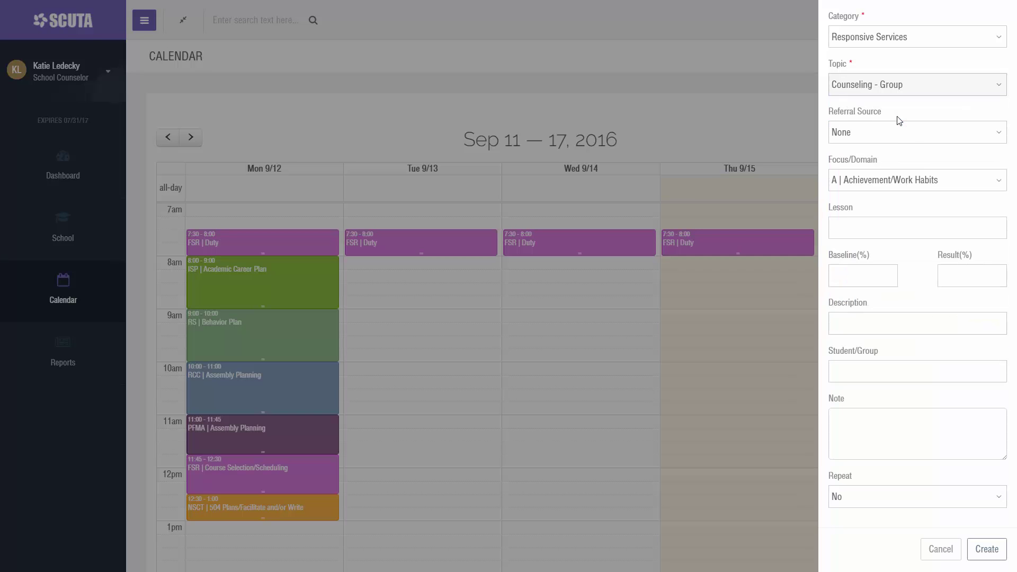
Set the group counseling event's referral source to Teacher and its focus/domain to A | Attendance.
click(869, 134)
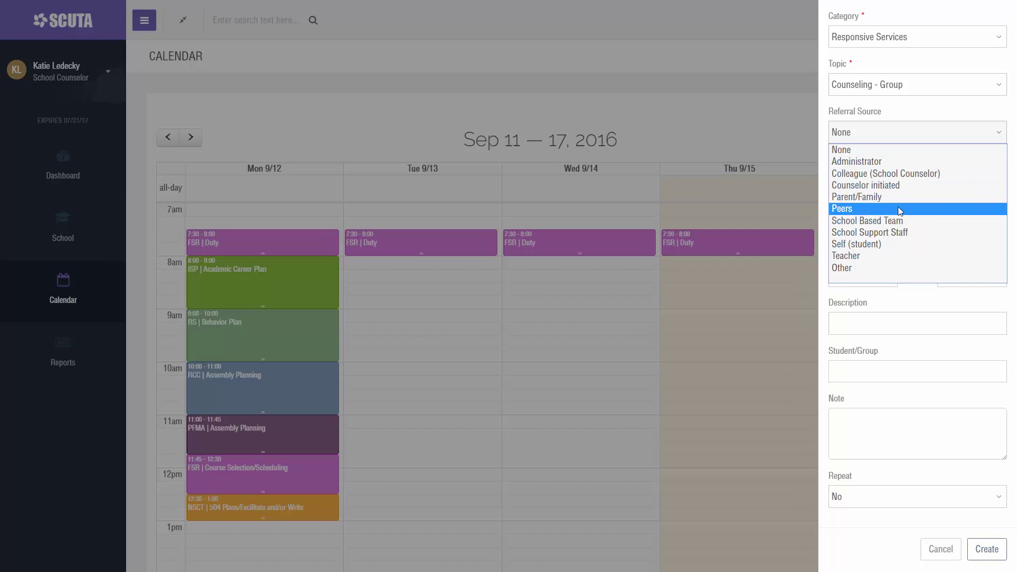
click(891, 257)
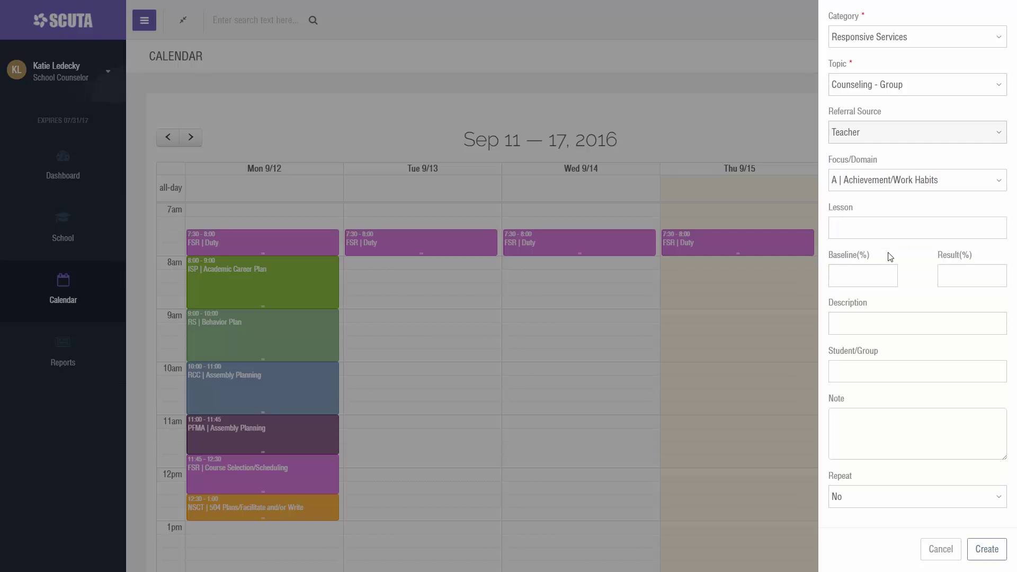
click(935, 183)
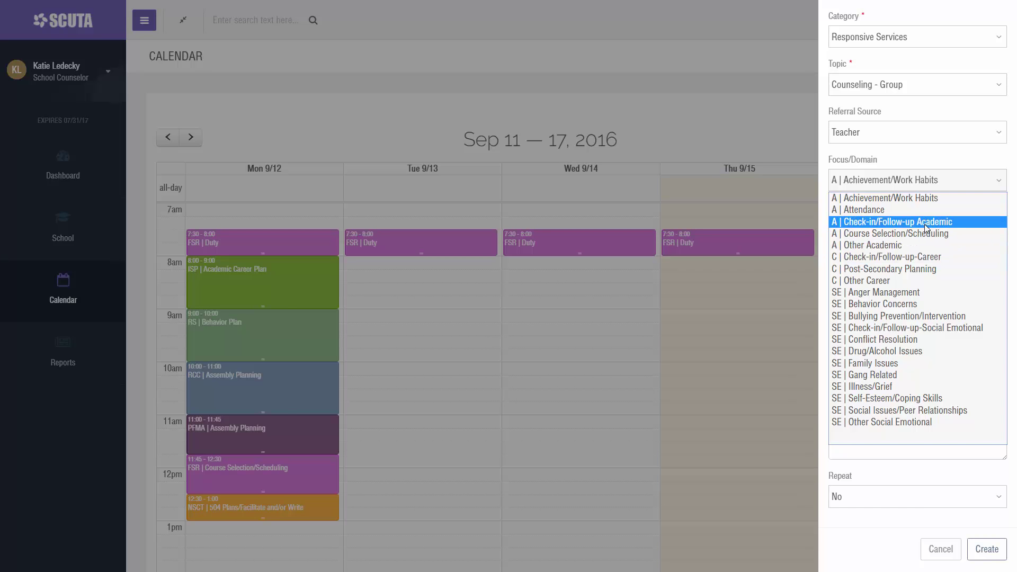
click(911, 211)
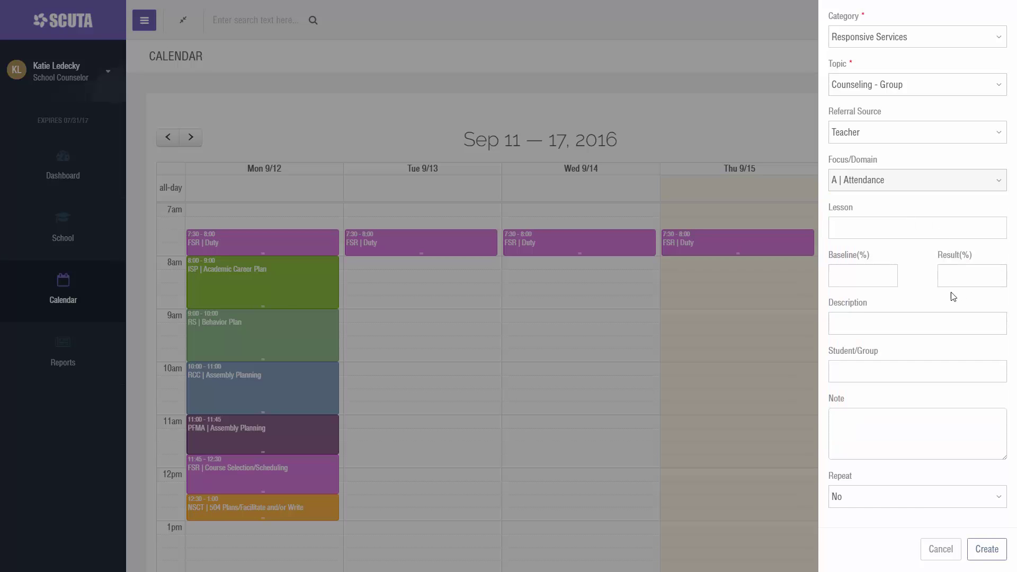
Add the new lesson "Being there" to the event, with a baseline of 30% and a result of 90%.
click(853, 228)
text(Bei)
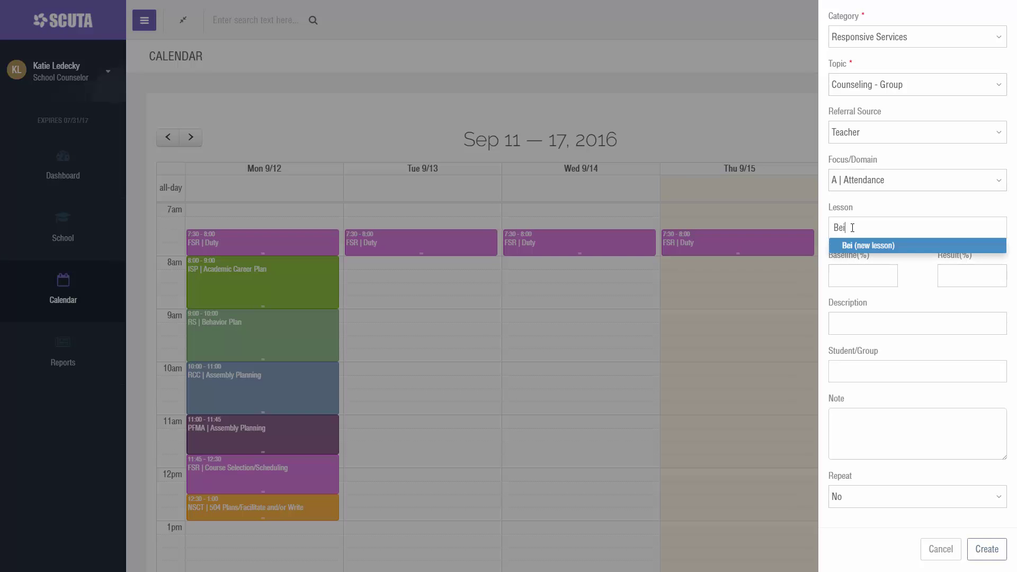
text(ng there)
click(899, 248)
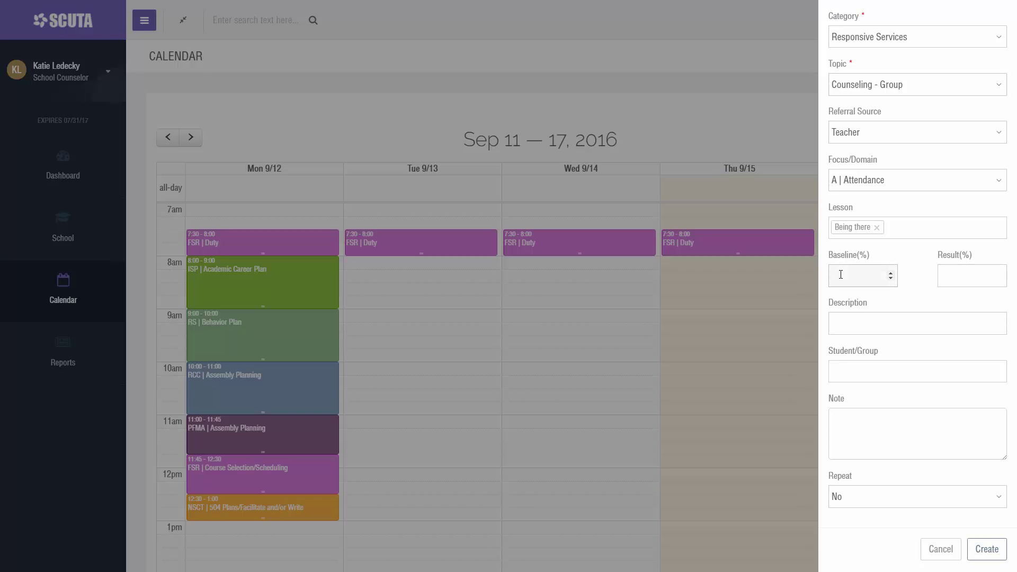
text(30)
click(971, 275)
text(90)
Enter the description "My description" and add "3rd Grade" as a new student/group for the event.
click(854, 324)
text(My desc)
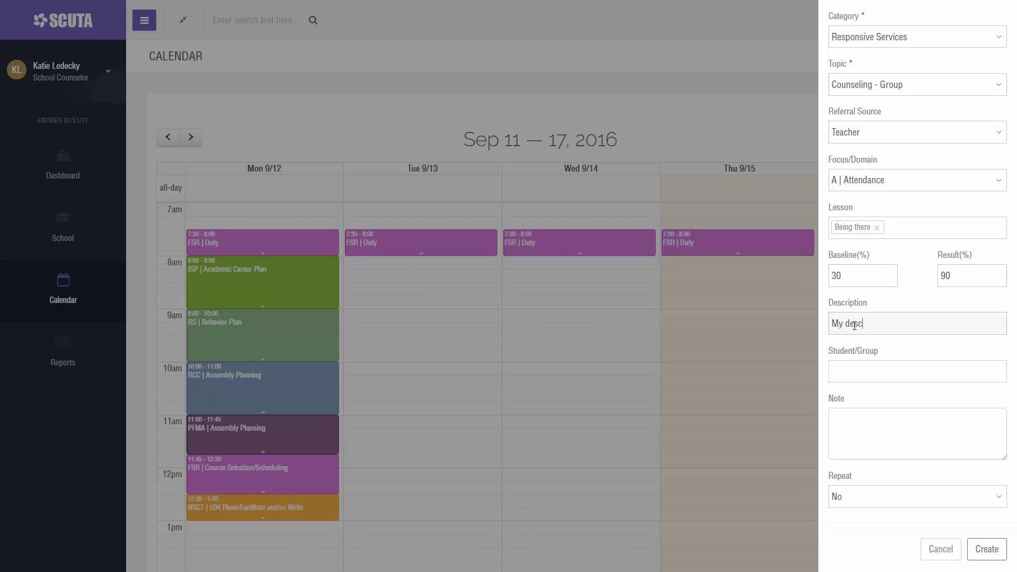
text(ription)
click(840, 369)
text(3rd Gra)
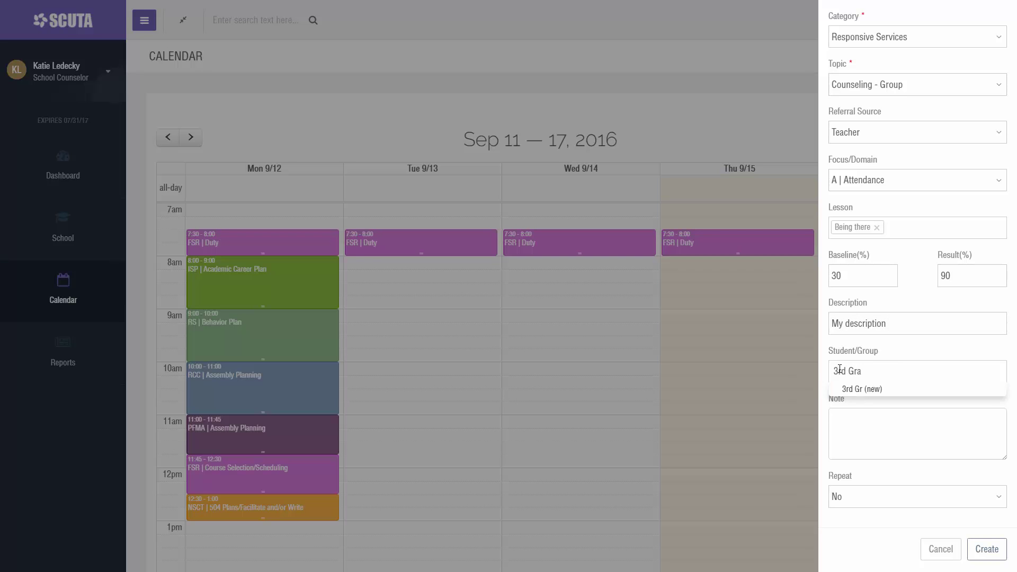
text(de)
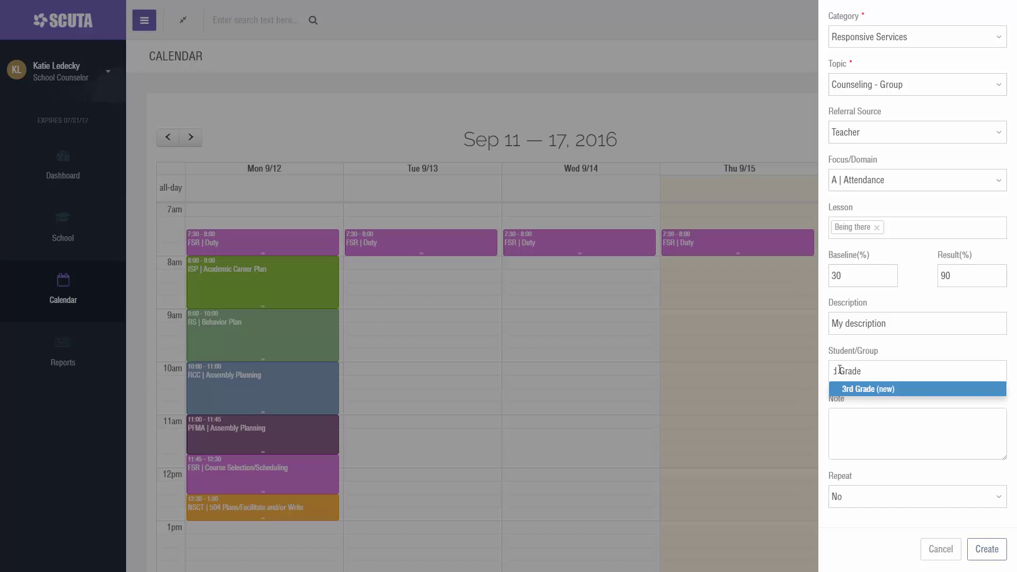
click(890, 389)
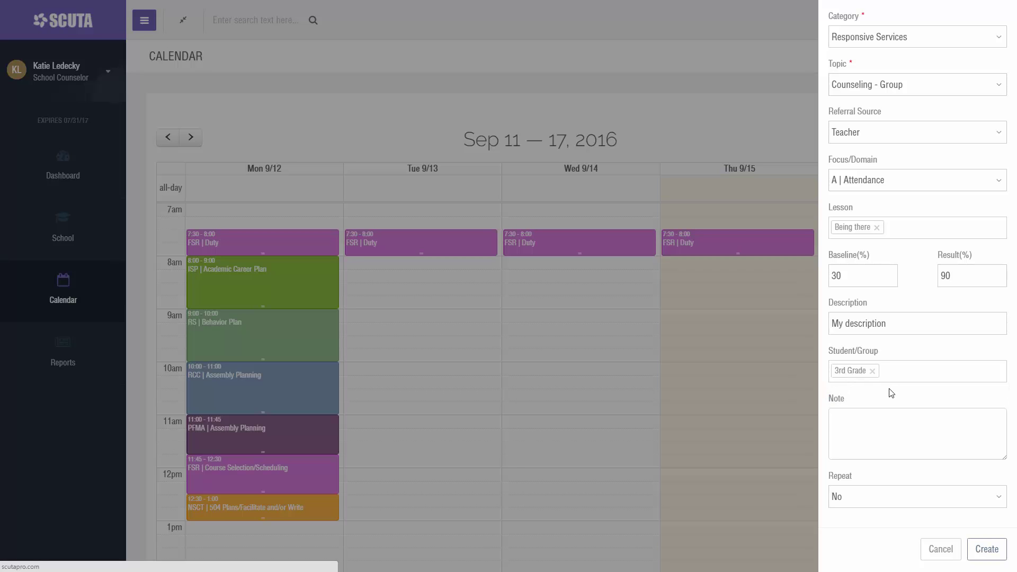
Add the note "Bring guest speaker." and create the group counseling event.
click(843, 423)
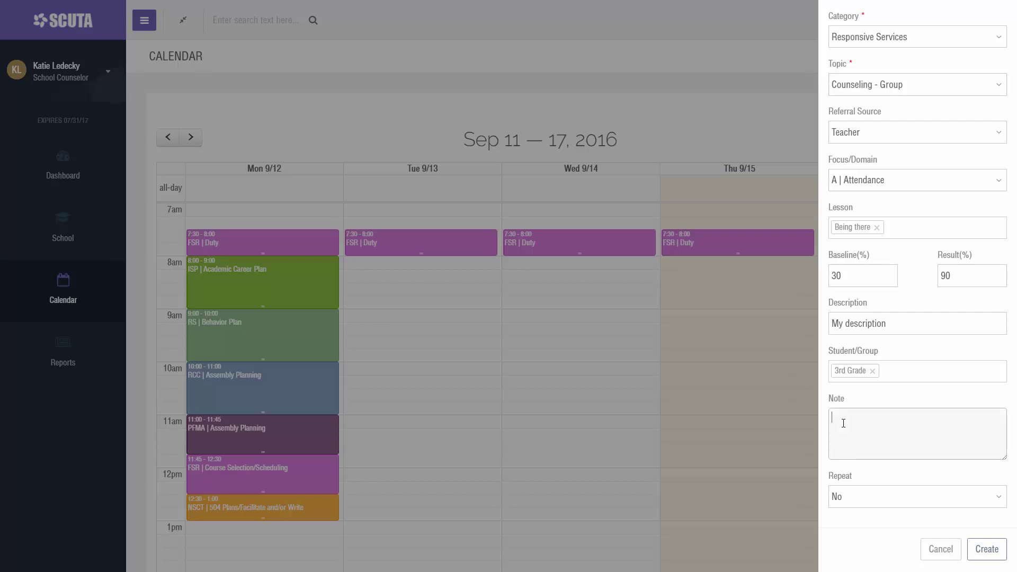
text(Bring guest speaker.)
click(986, 551)
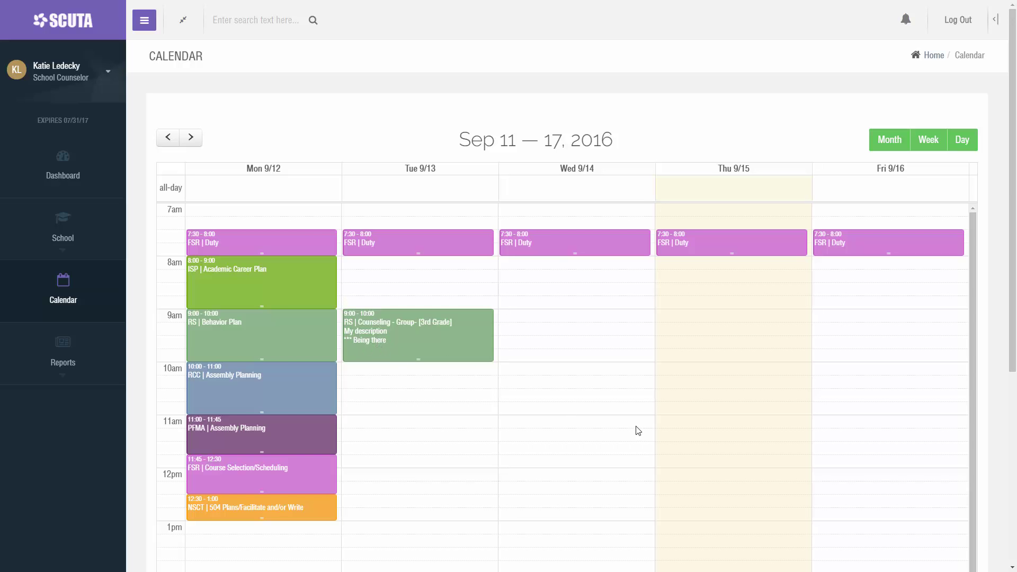
Start a new event on Tuesday 9/13 from 10:00 to 11:00 with the category Referrals/Consultation/Collaboration and the topic Career Development.
drag(391, 371, 398, 411)
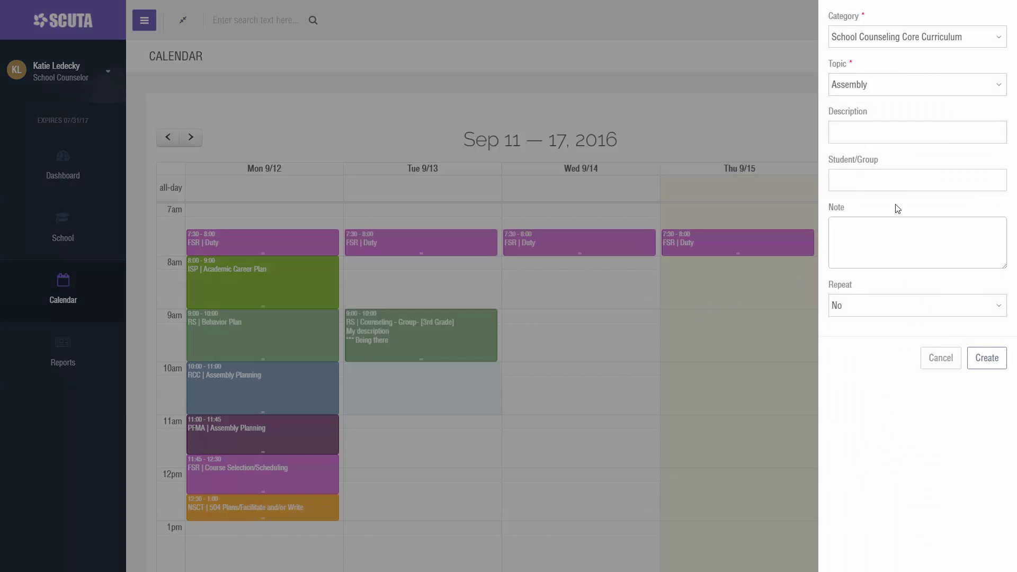
click(883, 42)
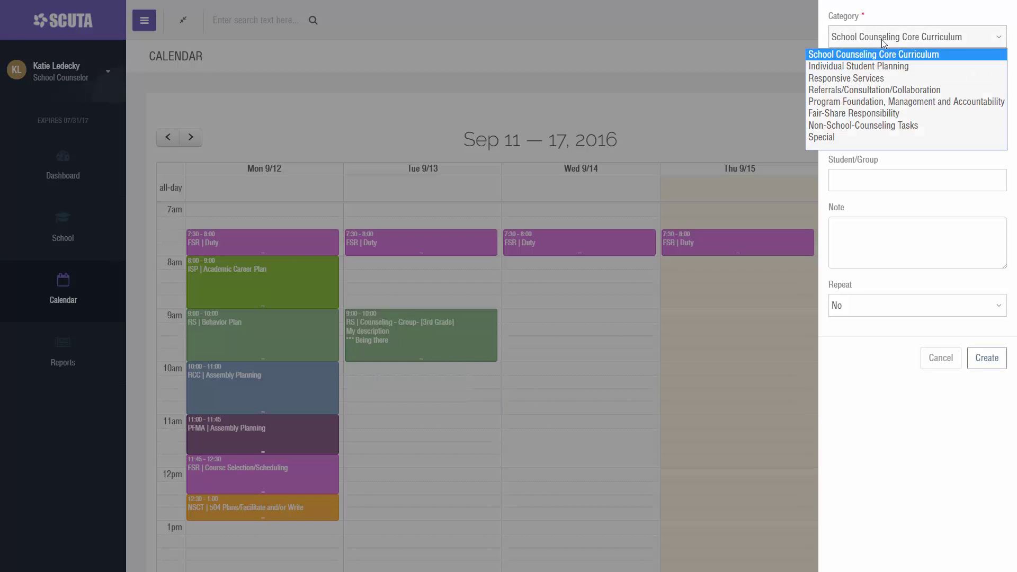
click(869, 92)
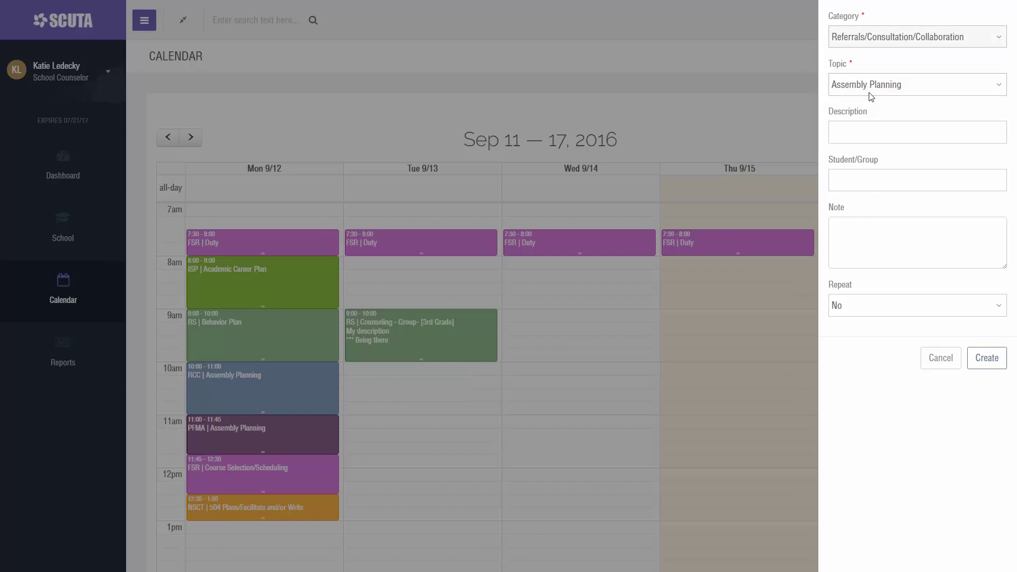
click(912, 88)
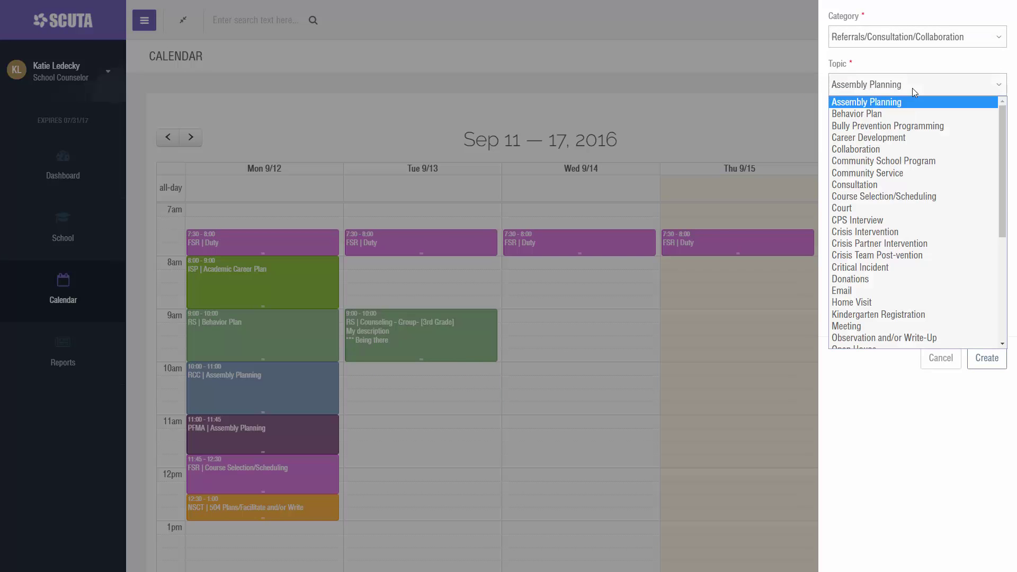
click(899, 139)
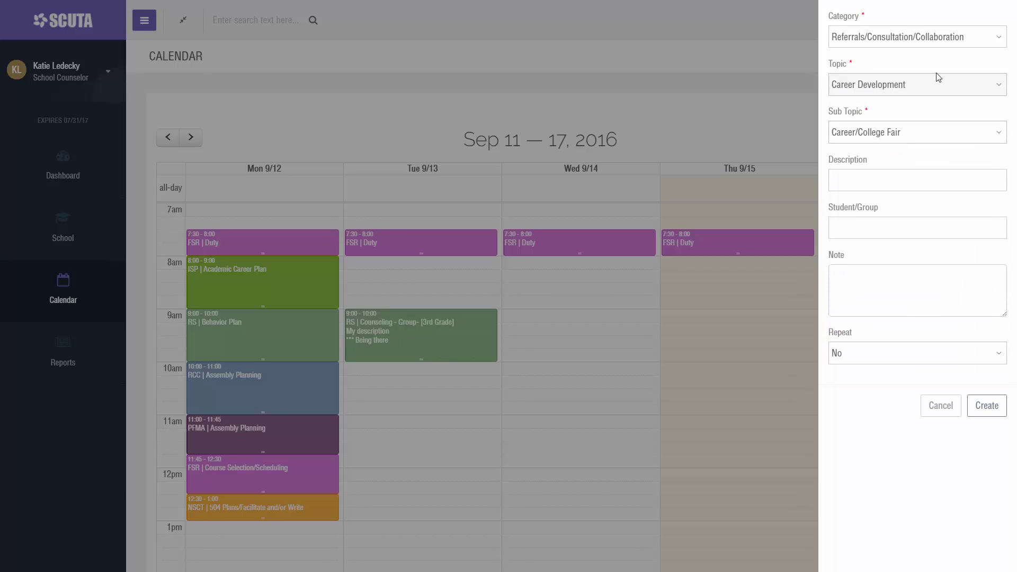
Set the Career Development event's sub topic to Portfolio and create the event.
click(888, 132)
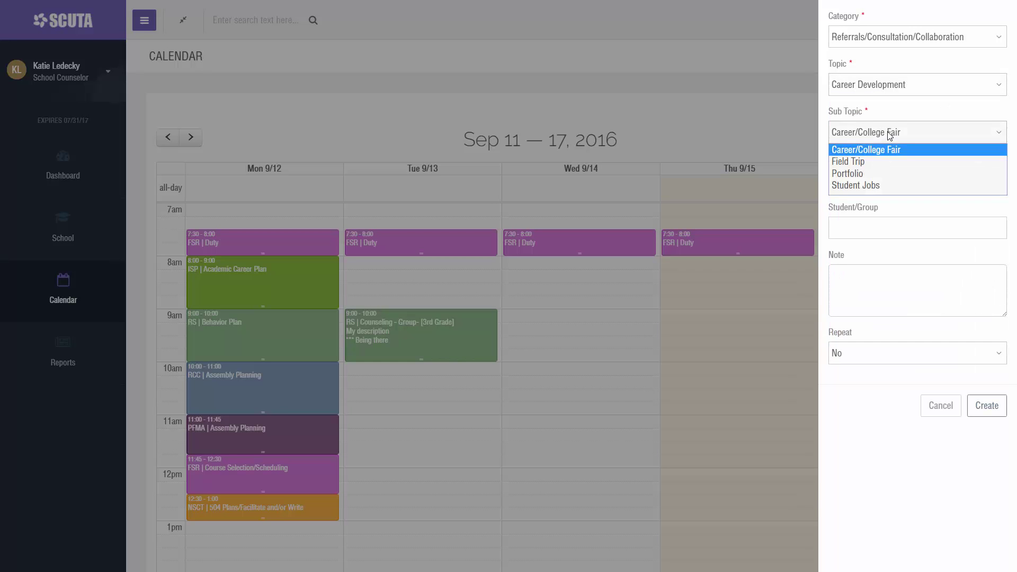
click(875, 162)
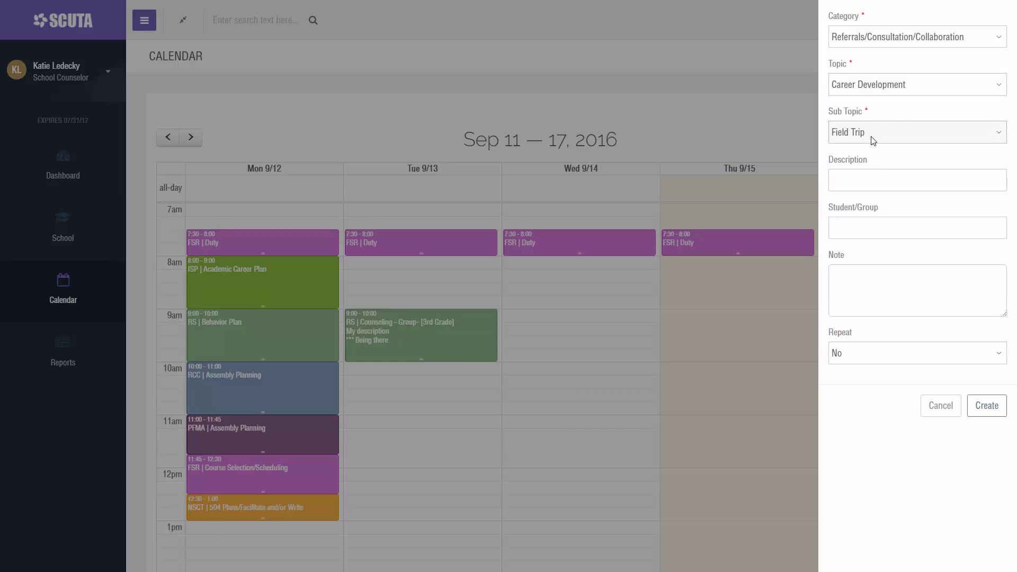
click(874, 136)
click(867, 173)
click(986, 407)
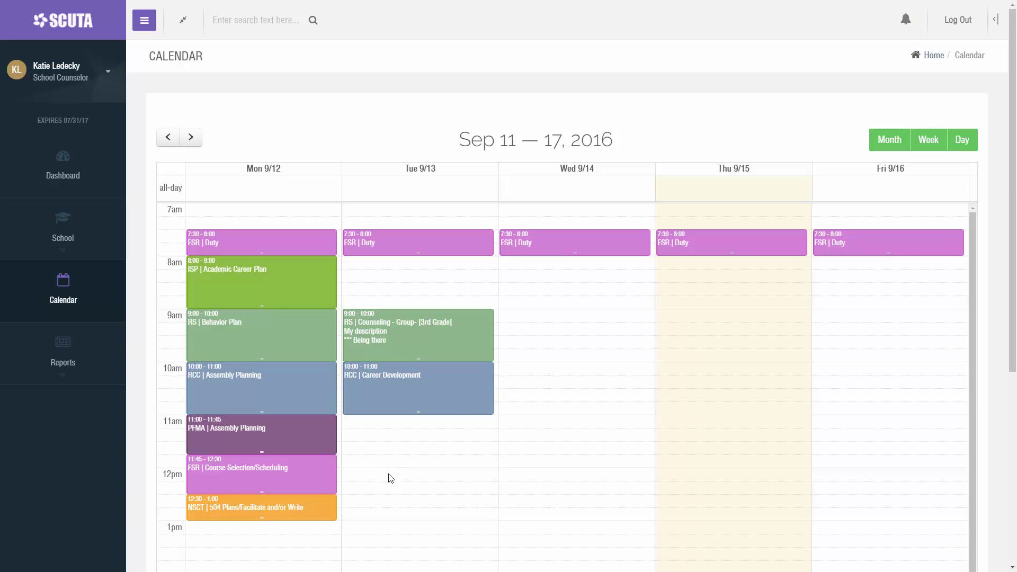
Start a new event on Tuesday 9/13 from 12:00 to 1:00 with the category Responsive Services and the topic Counseling - Individual.
drag(389, 473, 383, 514)
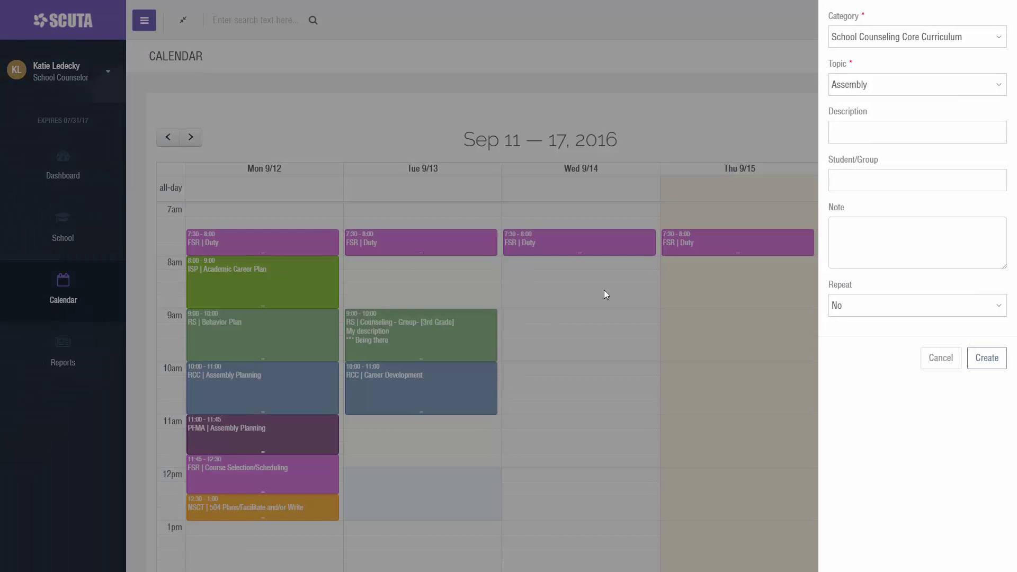
click(891, 37)
click(870, 78)
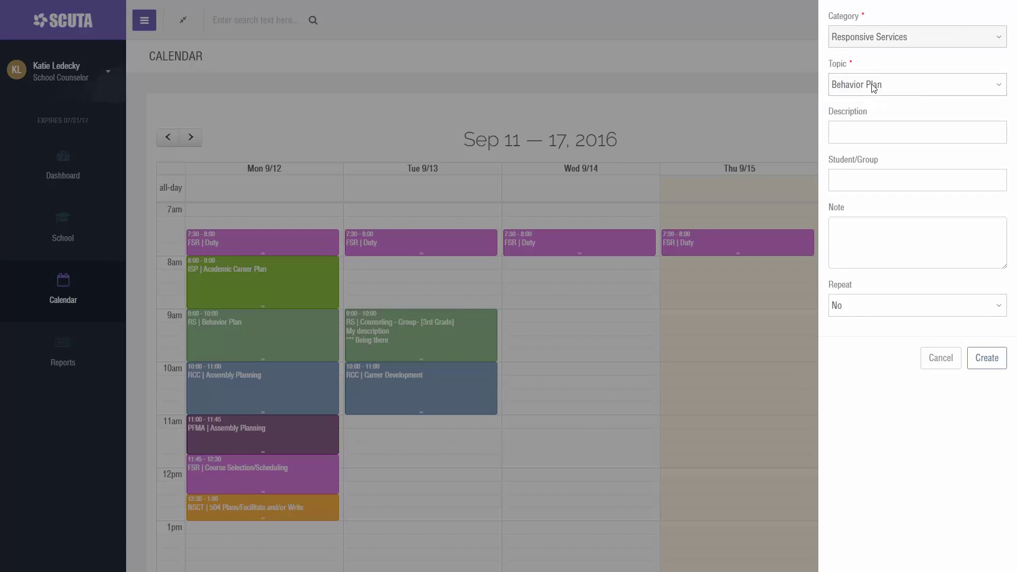
click(872, 86)
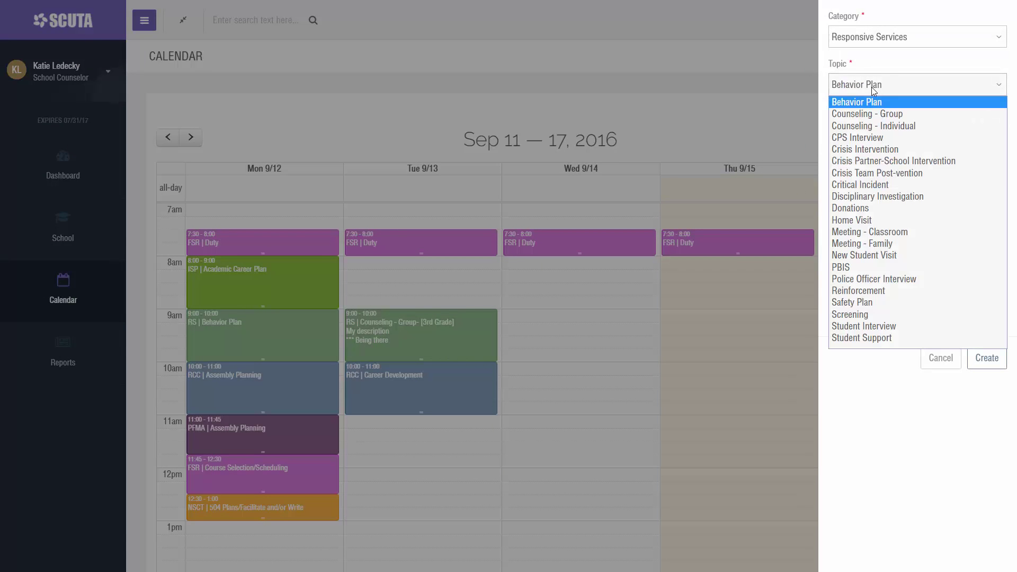
click(870, 125)
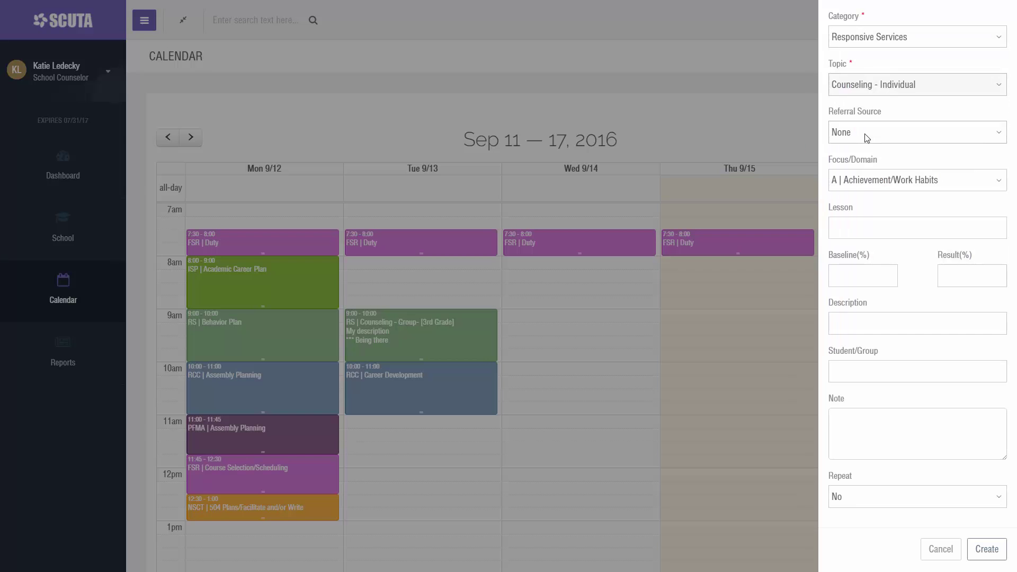
Set the individual counseling event's referral source to Peers and its focus/domain to SE | Conflict Resolution.
click(865, 134)
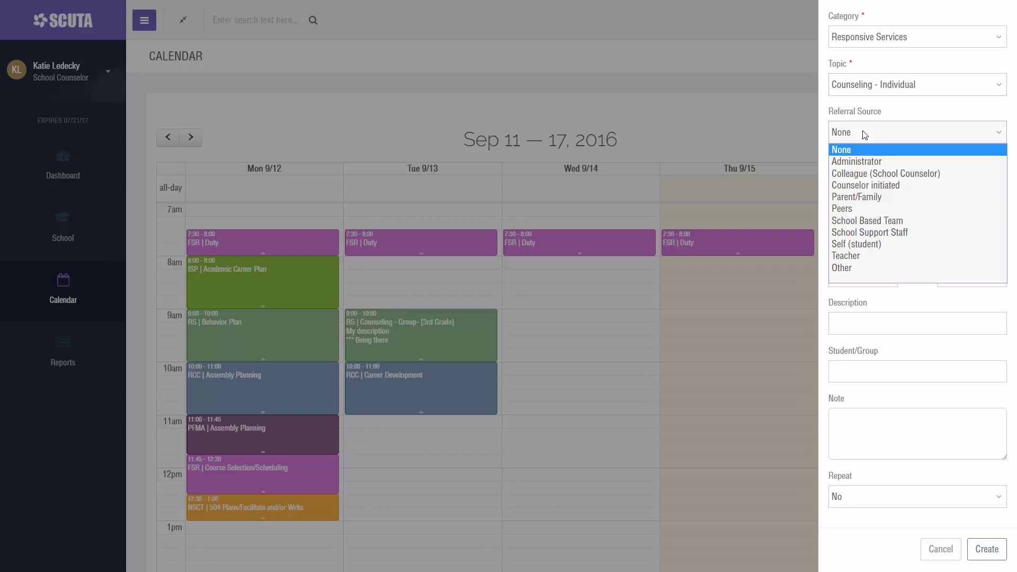
click(869, 209)
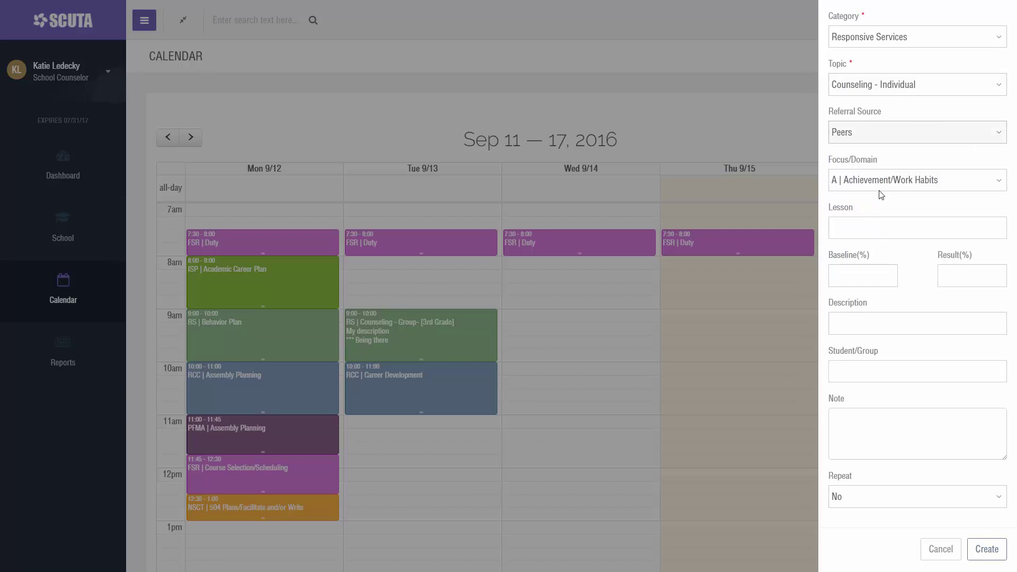
click(894, 183)
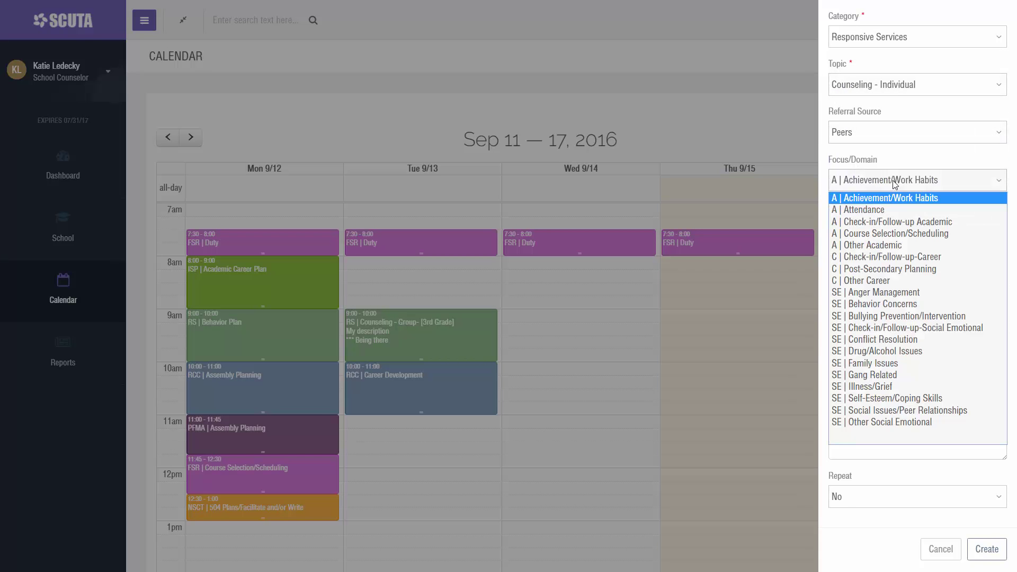
click(893, 339)
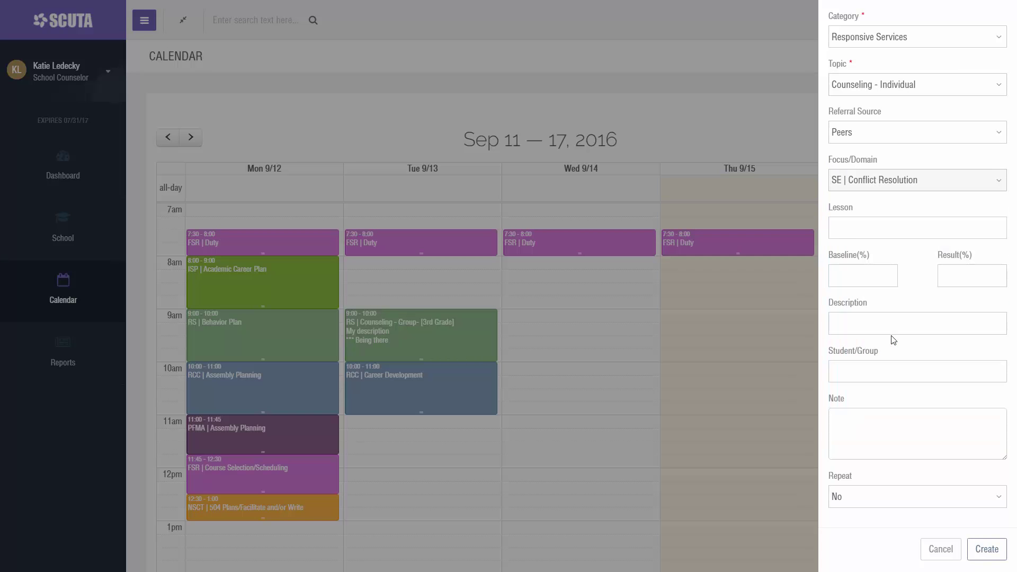
Add "Getting along" as a new lesson and set its baseline to 30% and its result to 80%.
click(844, 221)
text(Getting )
text(along)
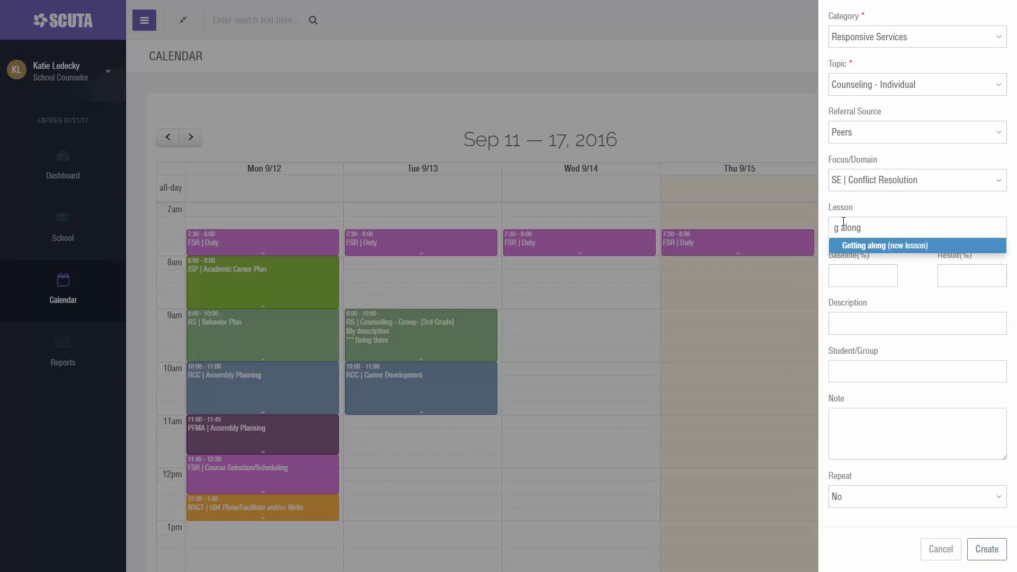
click(915, 251)
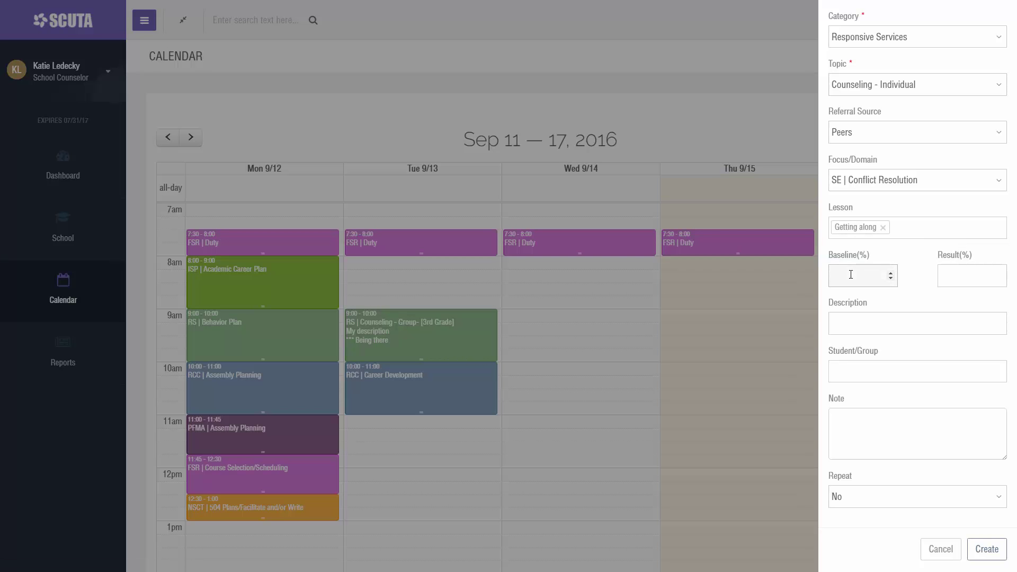
text(30)
key(Tab)
text(80)
Add two new students by first name to the individual counseling event.
click(842, 369)
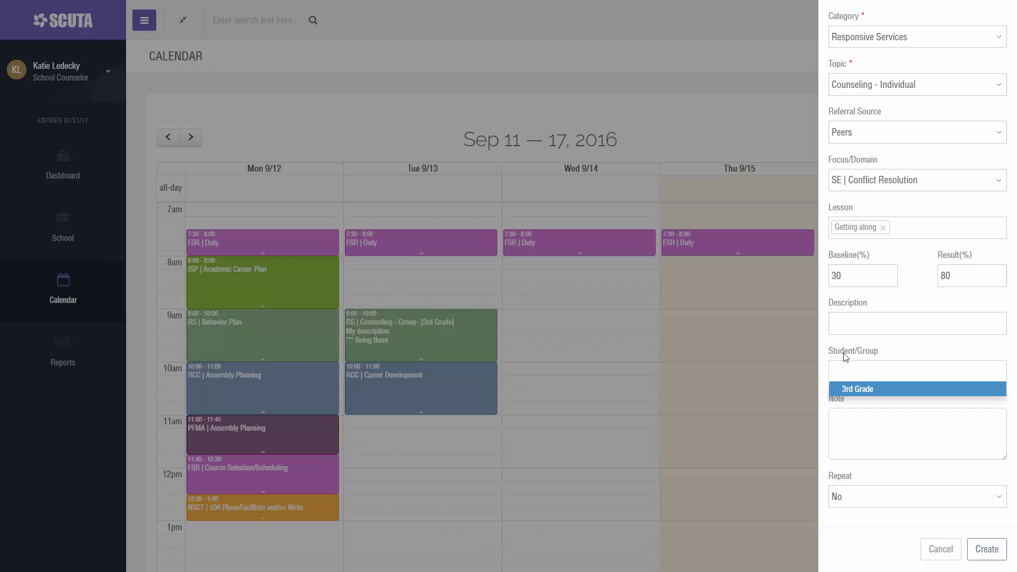
text(John)
click(871, 388)
text(Mary)
click(871, 391)
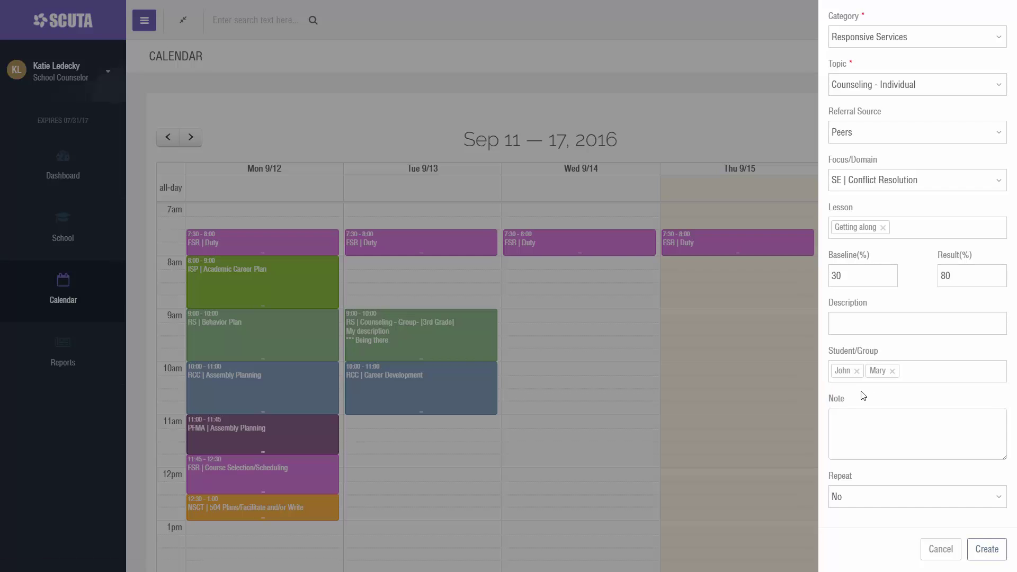
Set the event to repeat daily 2 times and create it.
click(871, 502)
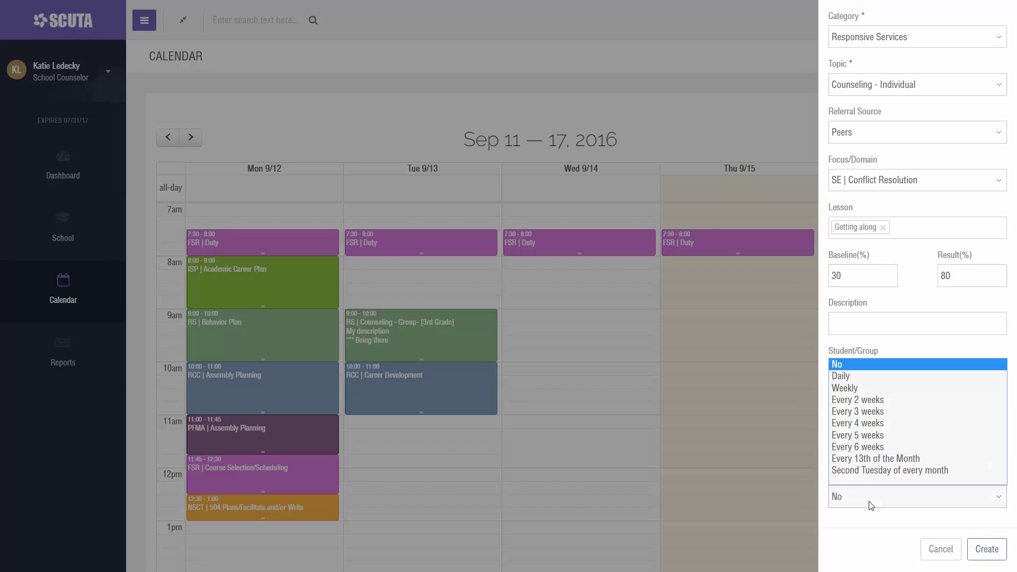
click(842, 378)
click(868, 547)
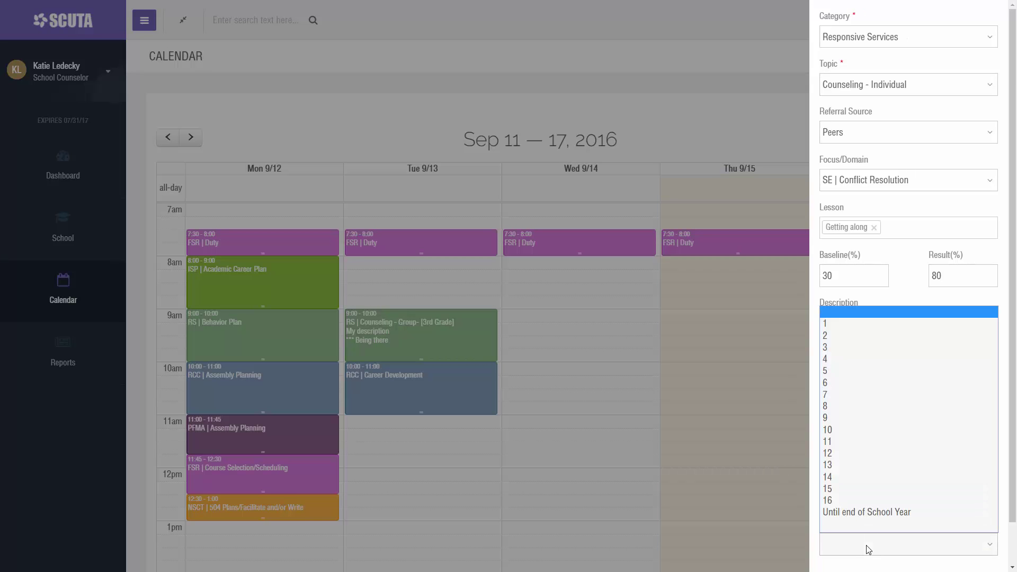
click(850, 339)
scroll(905, 543, down, 1)
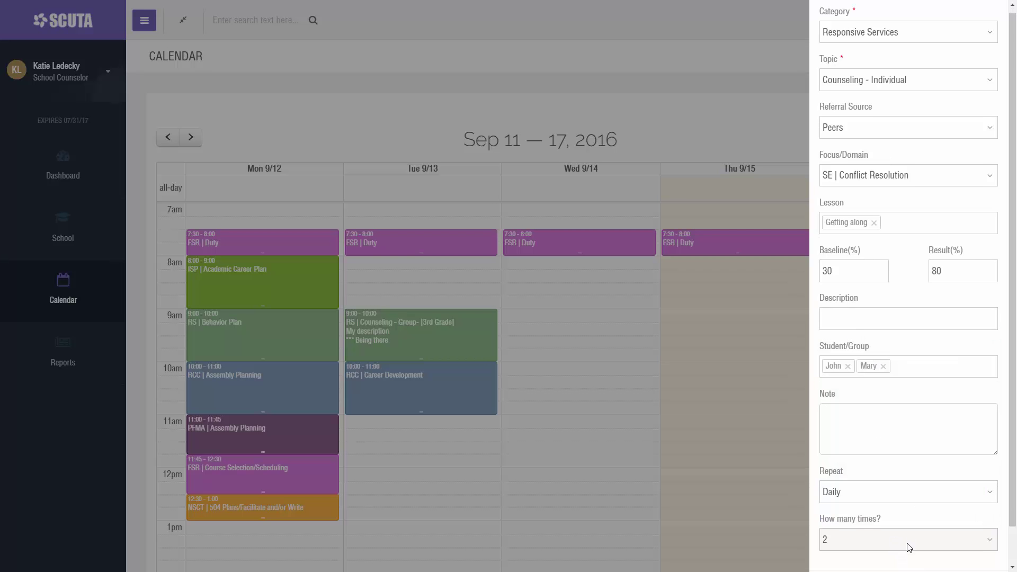
click(974, 552)
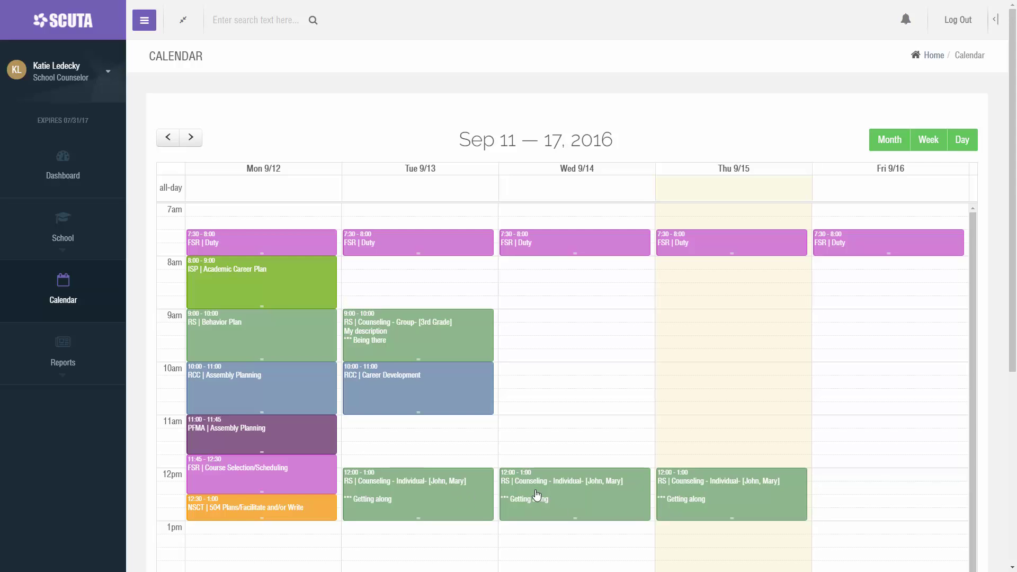
Move the Wednesday 9/14 individual counseling event to 1:00-2:00, saving the change for this occurrence only.
scroll(537, 495, down, 1)
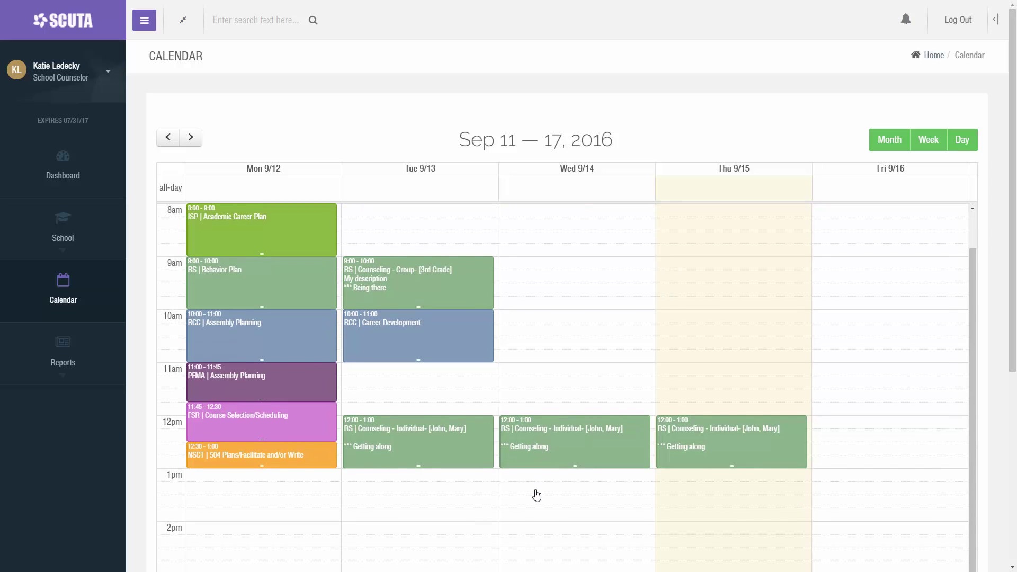
drag(560, 423, 562, 480)
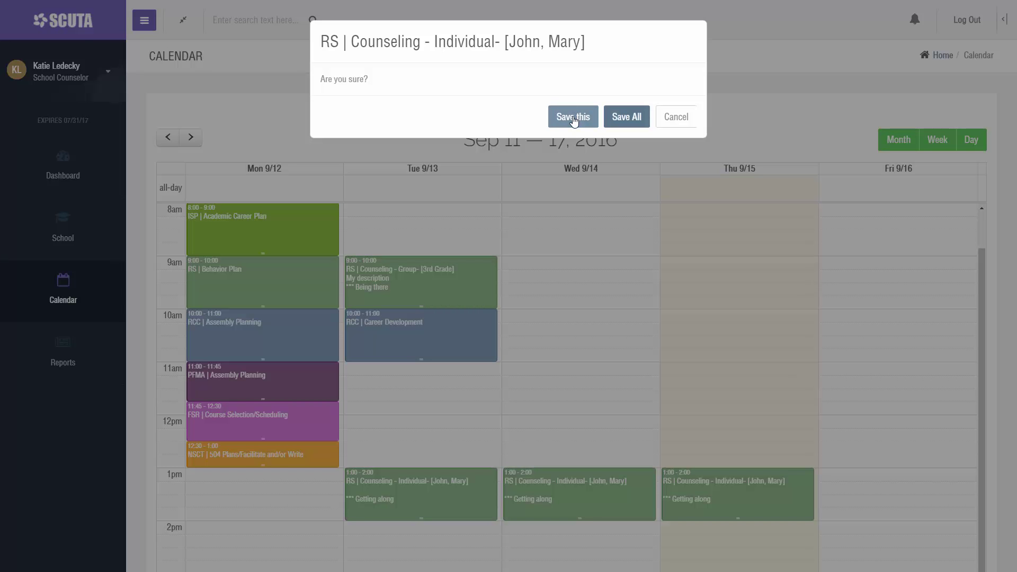
click(573, 119)
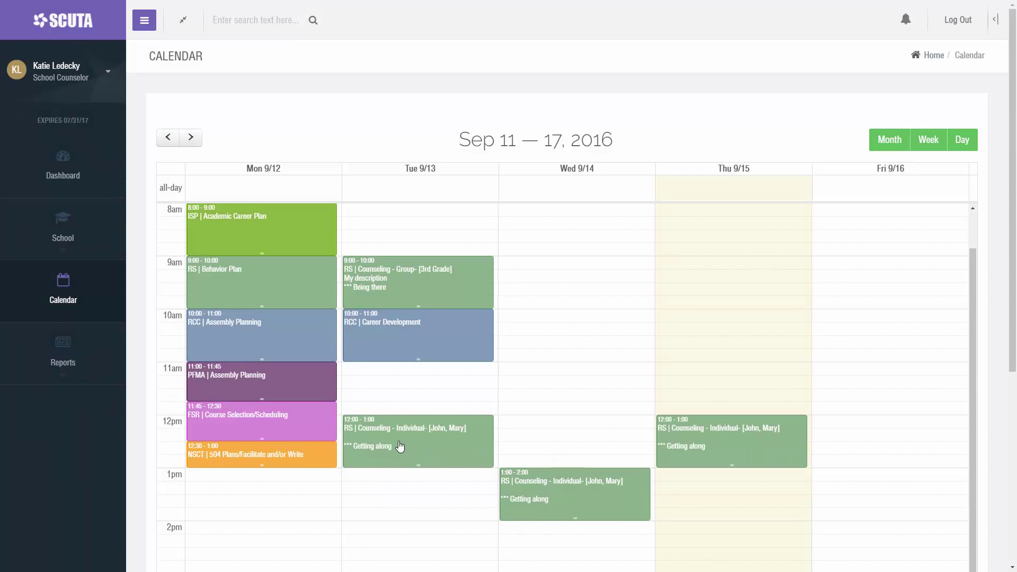
Open the Wednesday 9/14 individual counseling event and add a third student by first name.
click(576, 506)
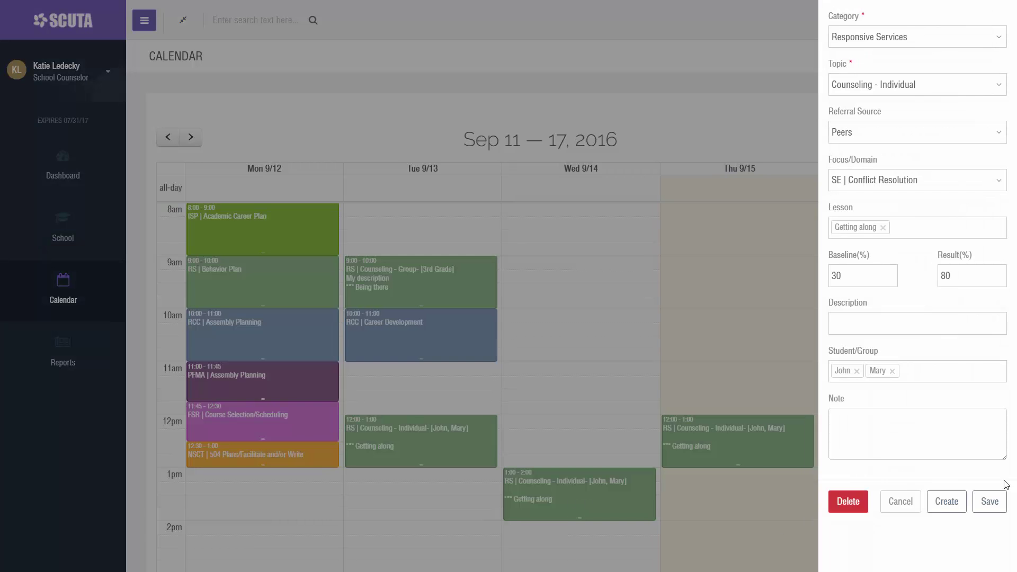
click(903, 368)
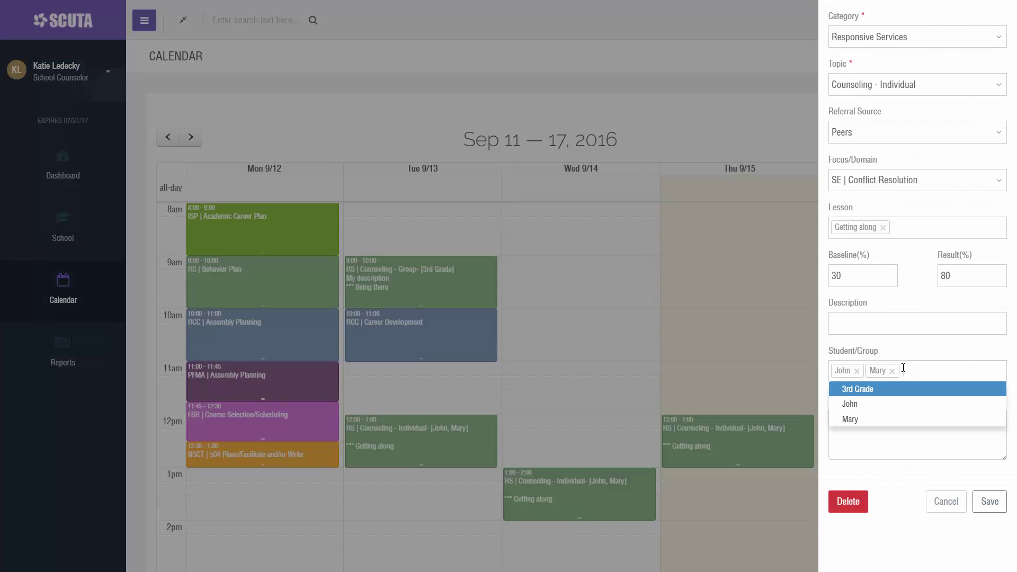
text(Fred)
key(Return)
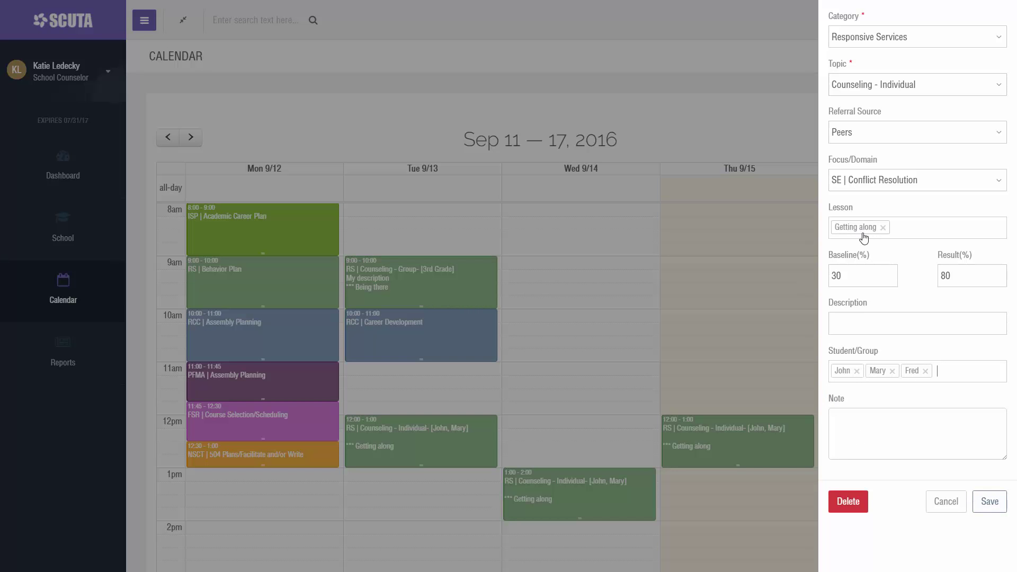
Replace the Wednesday event's lesson with the new lesson "Being friends".
click(884, 229)
text(Being)
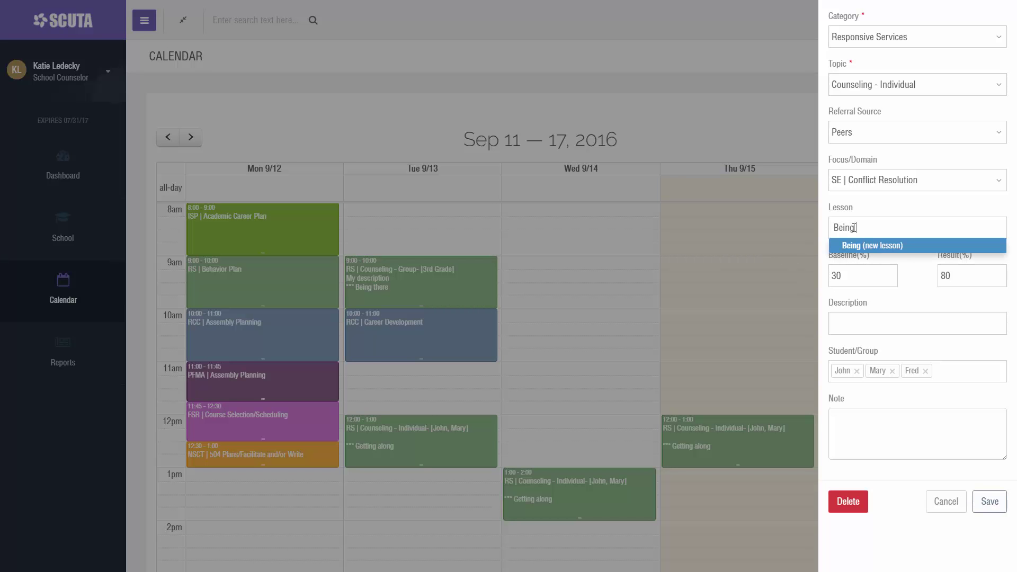
text( friends)
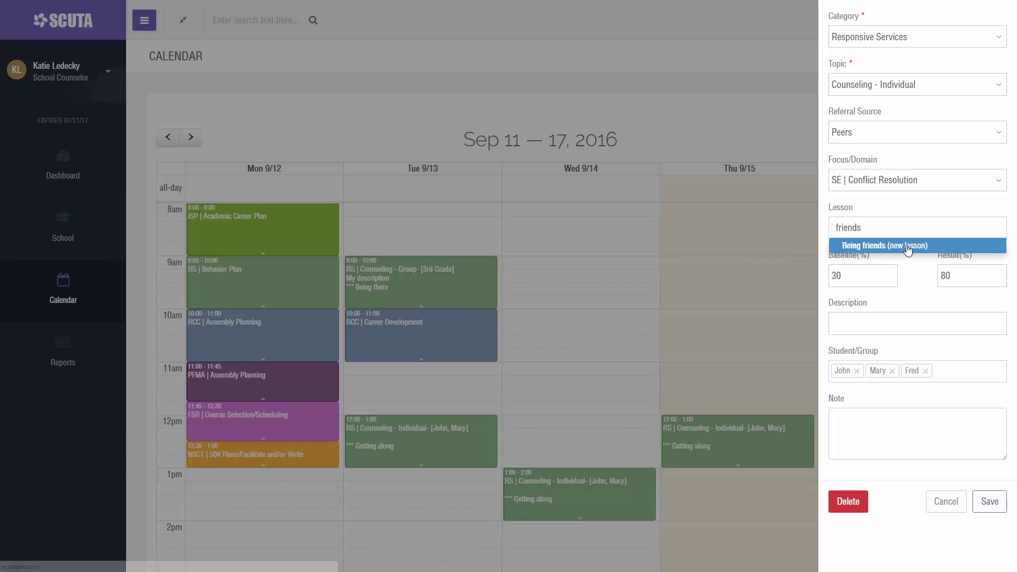
key(Return)
Set the Wednesday event's baseline to 50% and result to 90%, and save the changes for this occurrence only.
drag(843, 276, 823, 272)
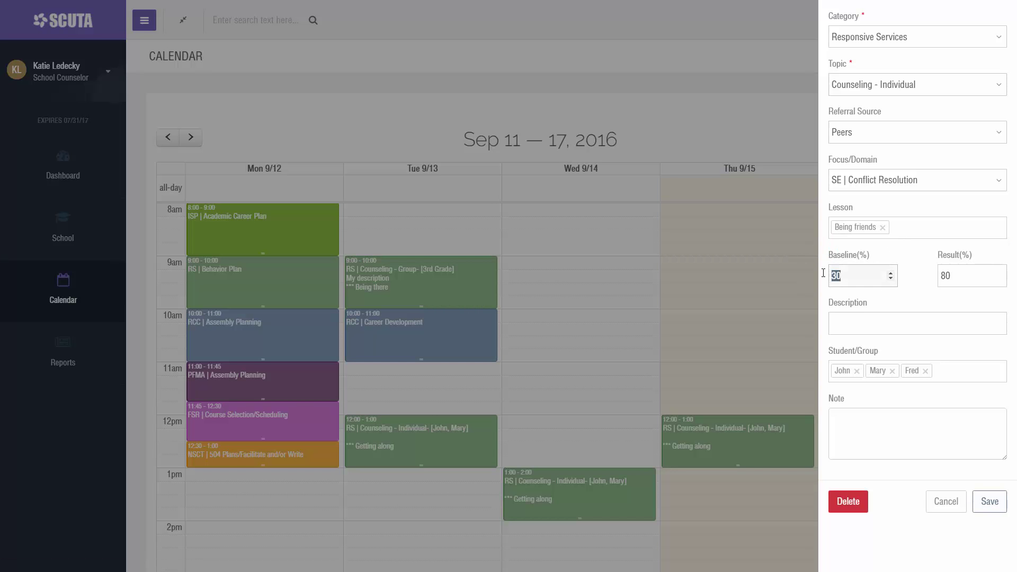
text(5)
drag(954, 275, 938, 274)
text(90)
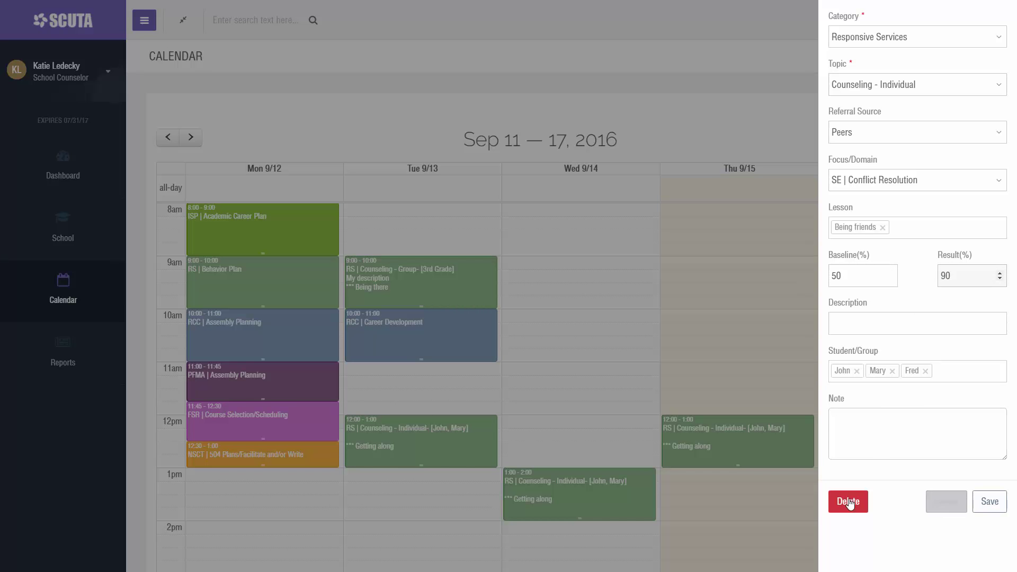
click(999, 503)
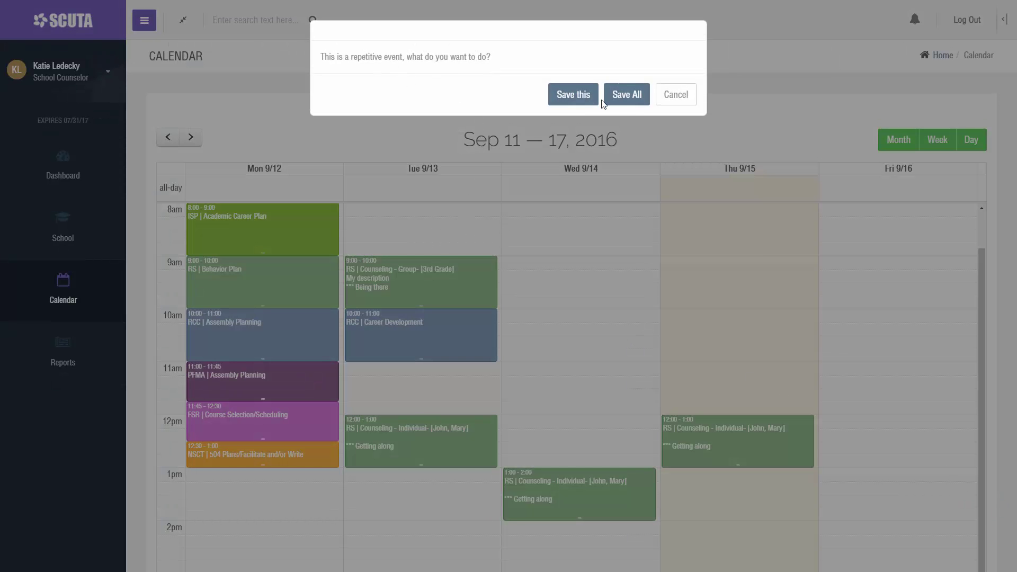
click(565, 100)
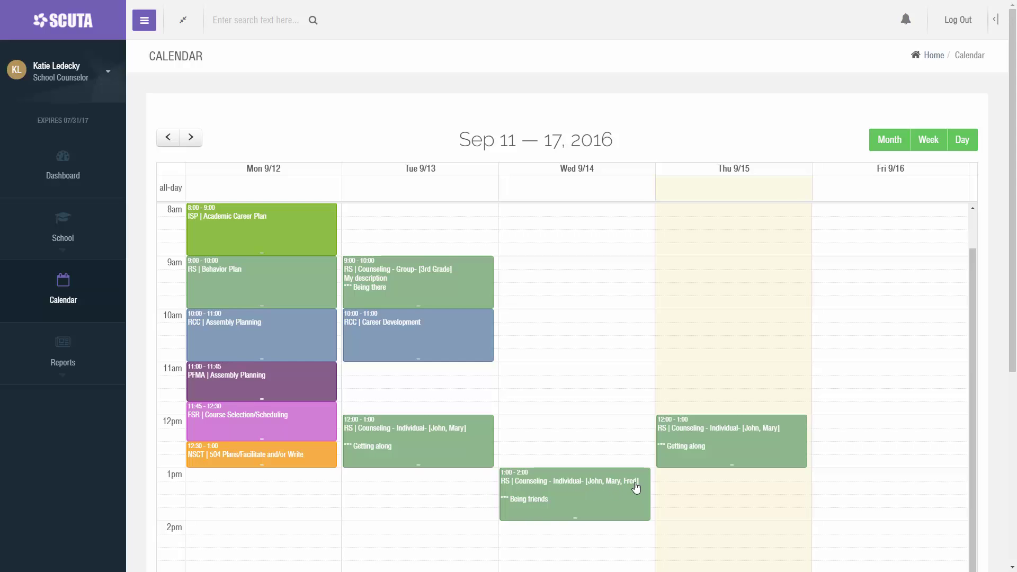
Open the Thursday 9/15 individual counseling event and replace its lesson with the new lesson "Talking about people".
click(699, 443)
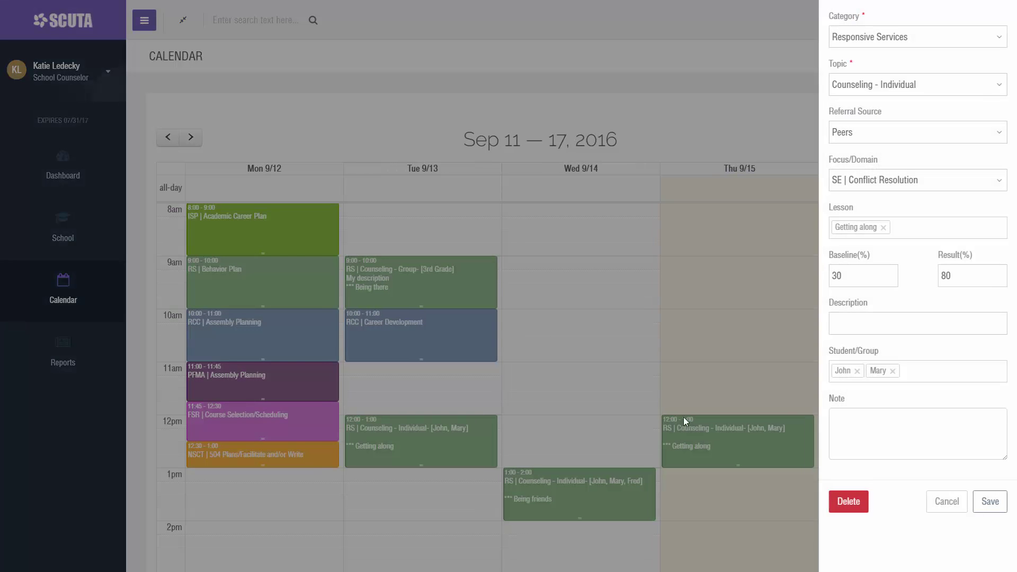
click(883, 227)
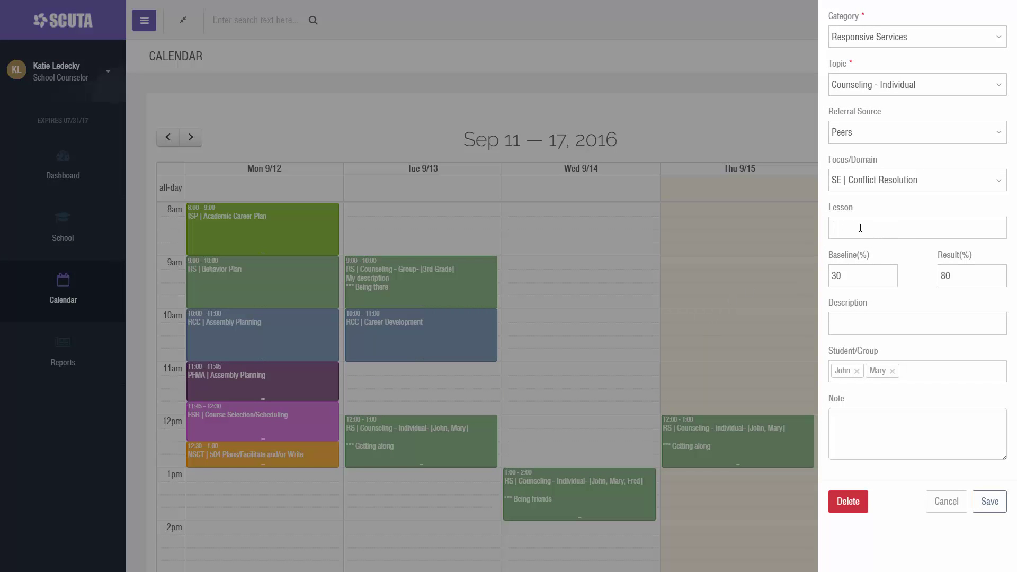
text(Talking abo)
text(ut peop)
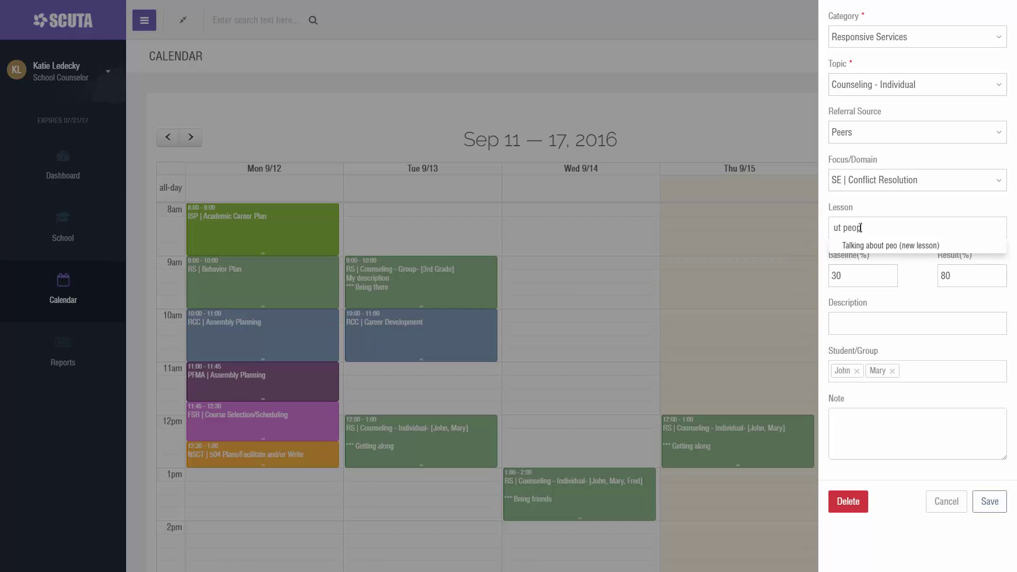
text(le)
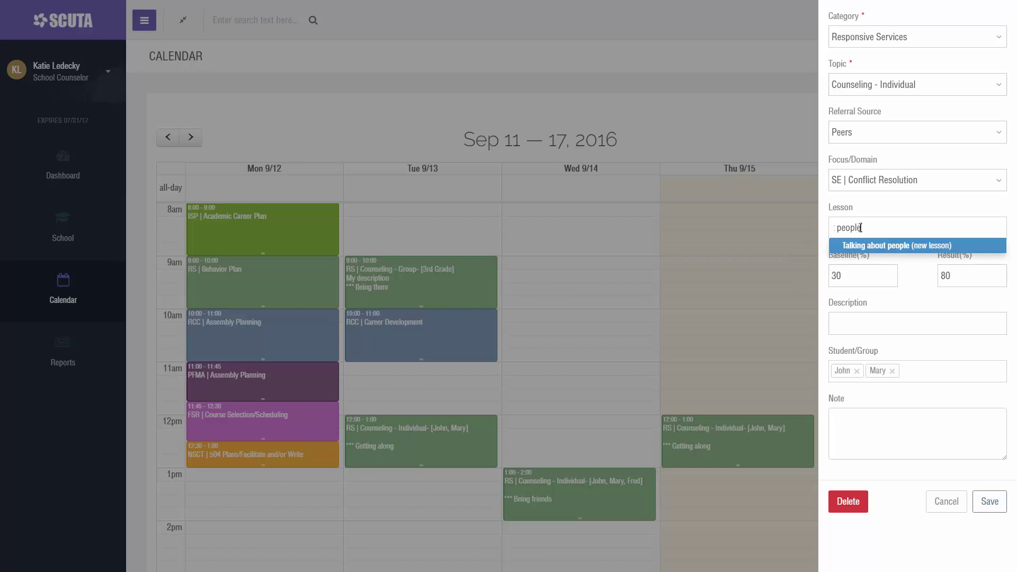
click(944, 249)
Set the Thursday event's baseline to 60% and its result to 90%.
drag(863, 275, 824, 275)
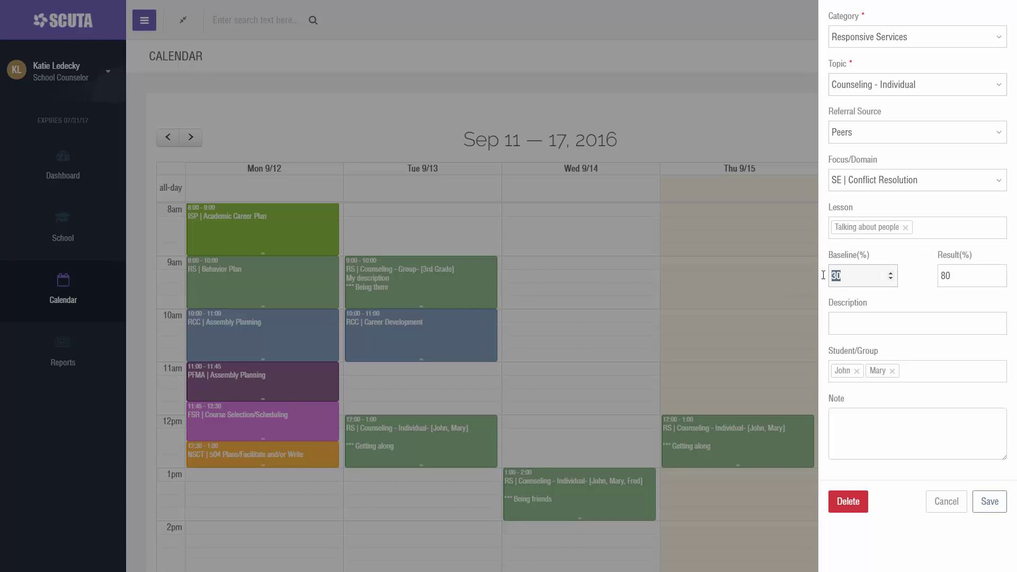
text(60)
drag(955, 275, 929, 271)
text(90)
Add a new student to the Thursday event, remove the first listed student, and save the changes for this occurrence only.
click(908, 371)
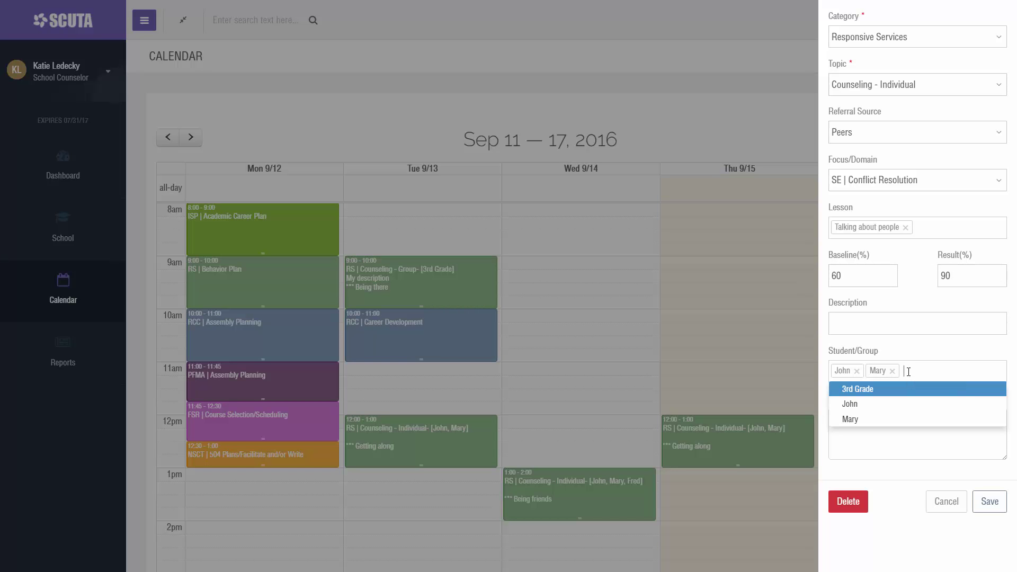
text(Georg)
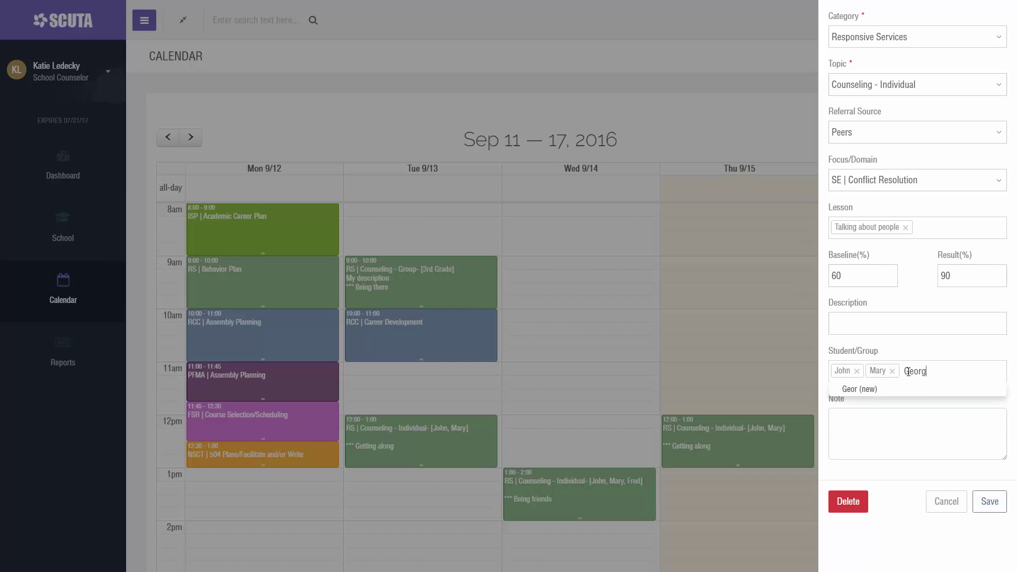
text(e)
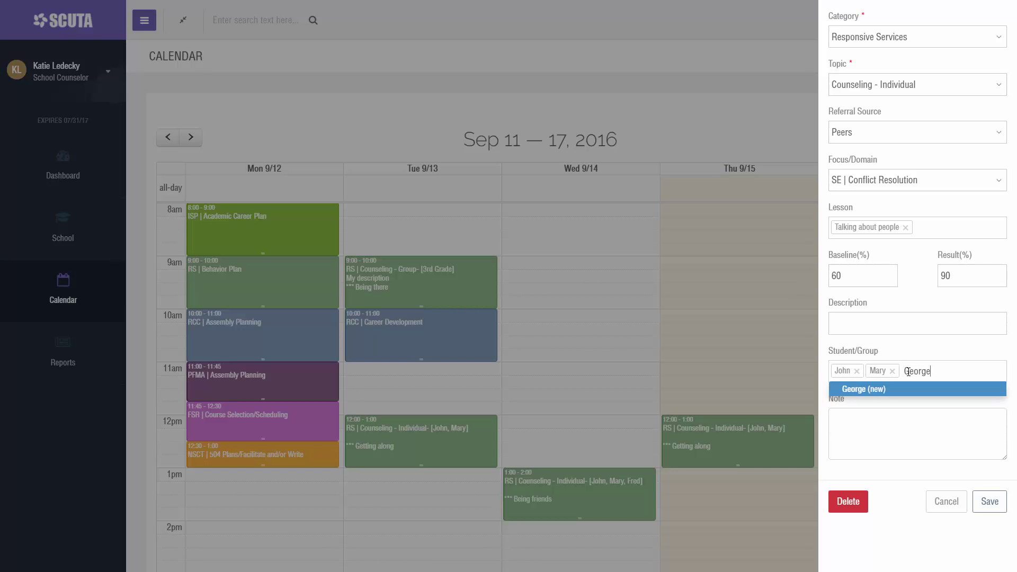
click(883, 390)
click(855, 371)
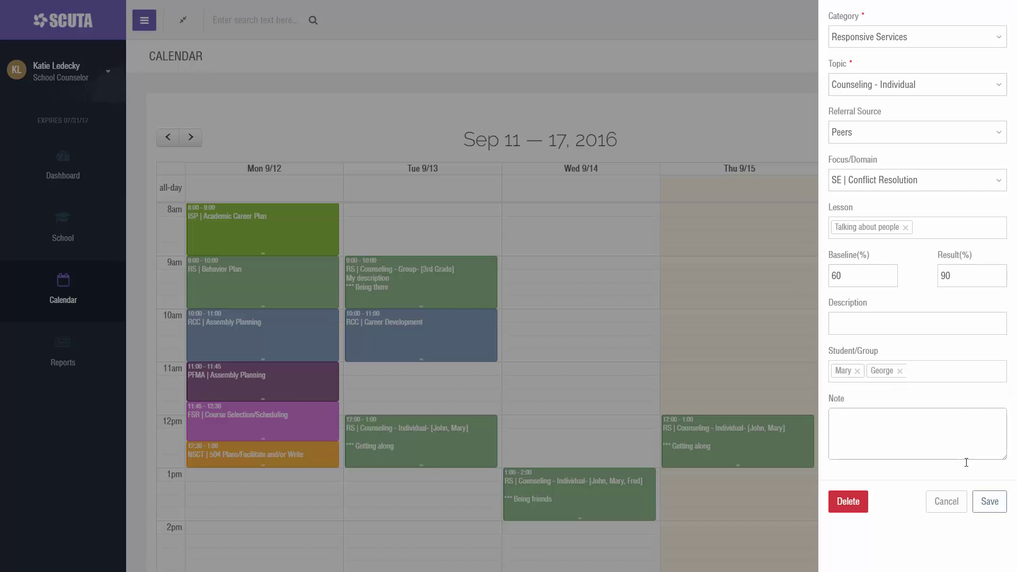
click(989, 501)
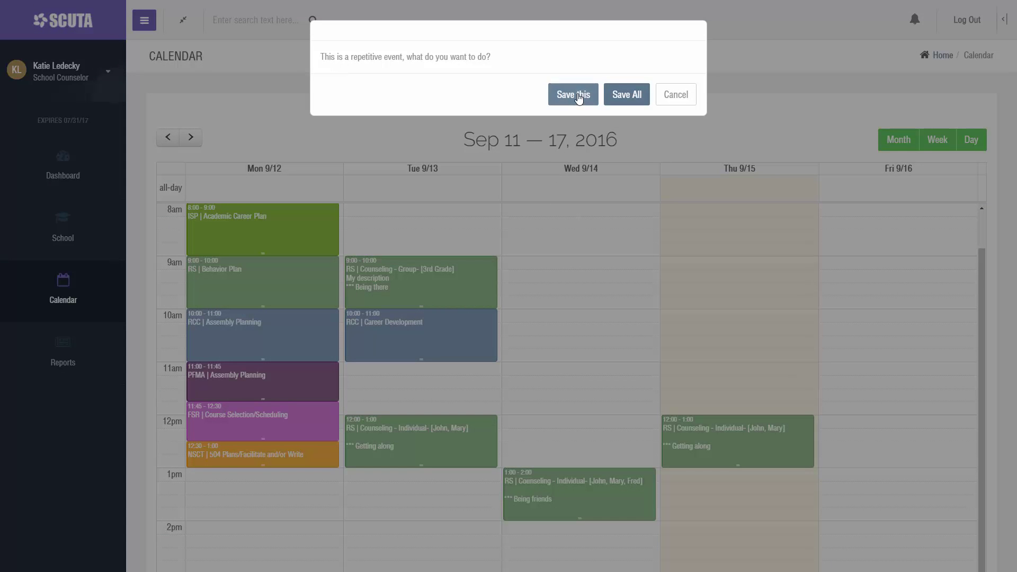
click(579, 98)
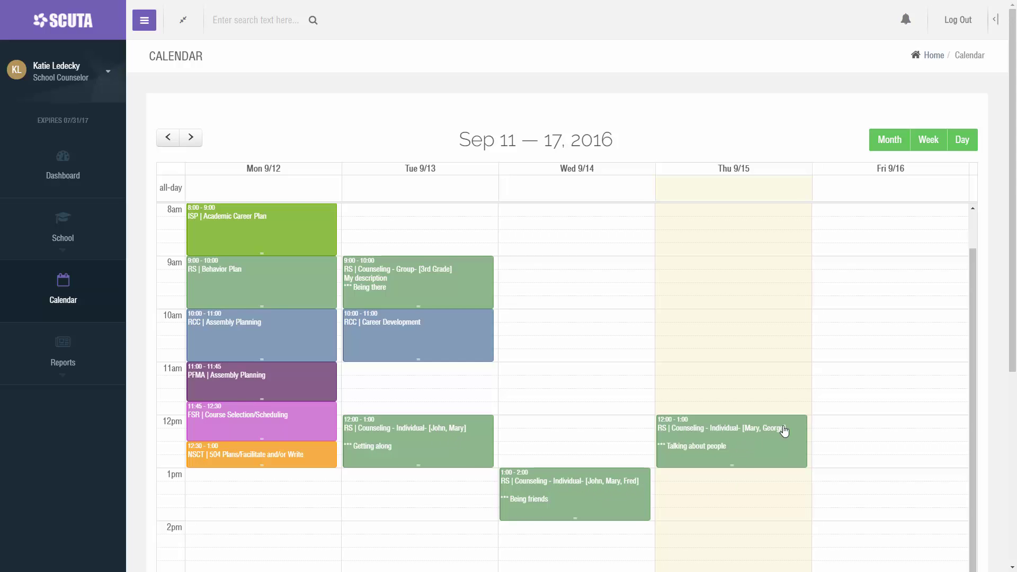
Check the current use-of-time analysis beside the calendar and close it again.
scroll(605, 425, up, 2)
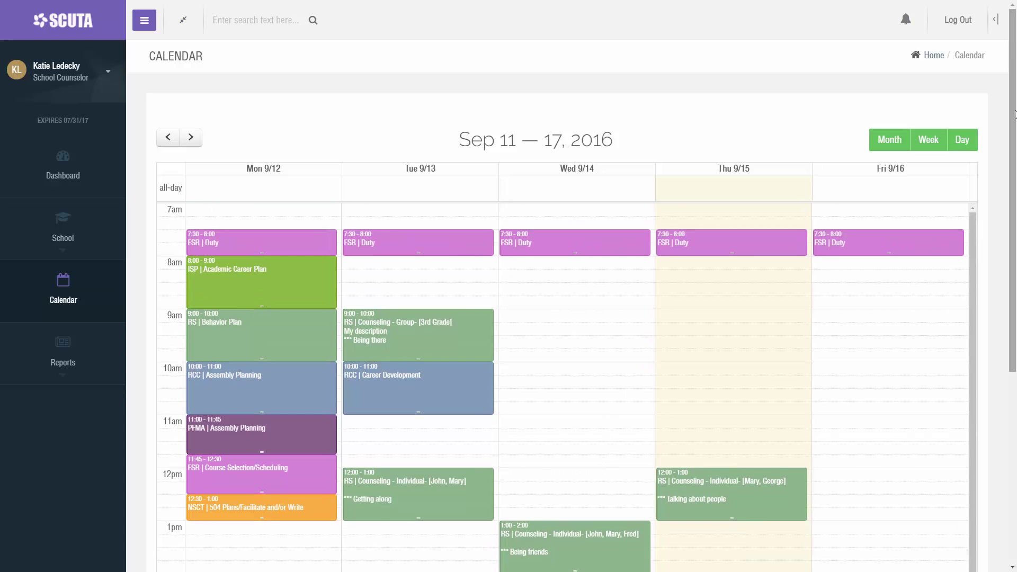
click(998, 22)
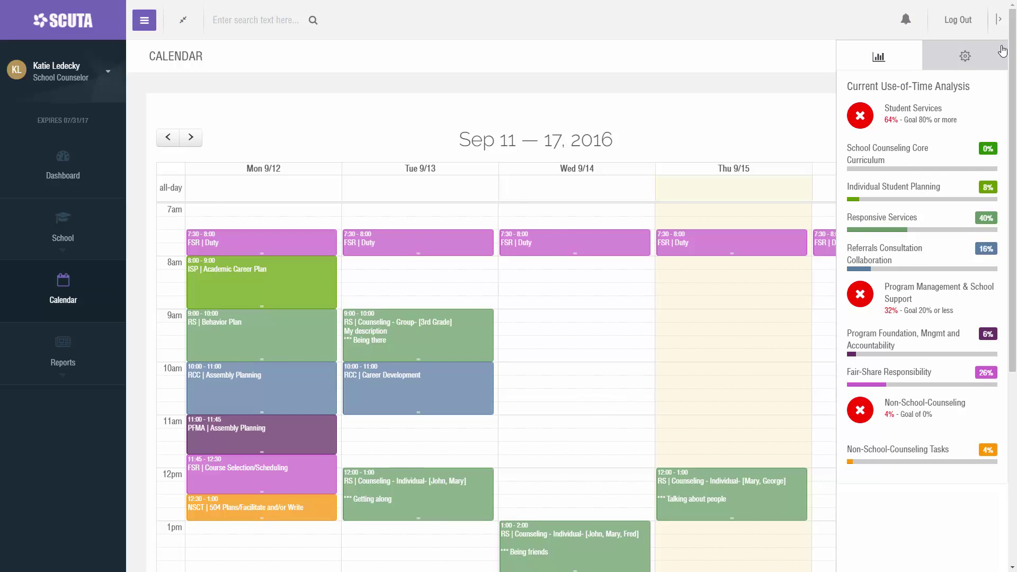
click(999, 20)
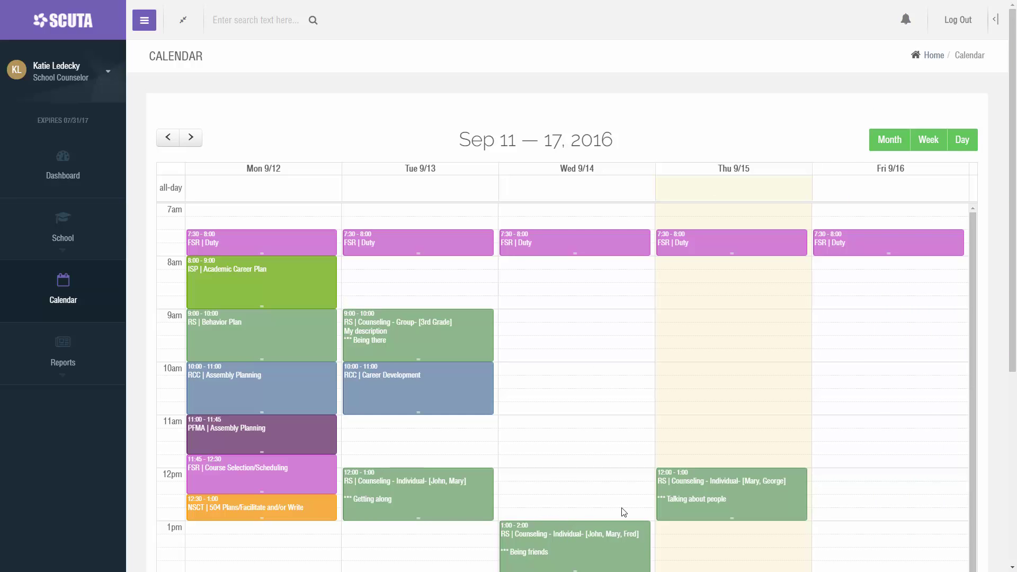
Move the Tuesday 10:00 Career Development event to Wednesday 9/14 at the same time.
drag(461, 386, 573, 382)
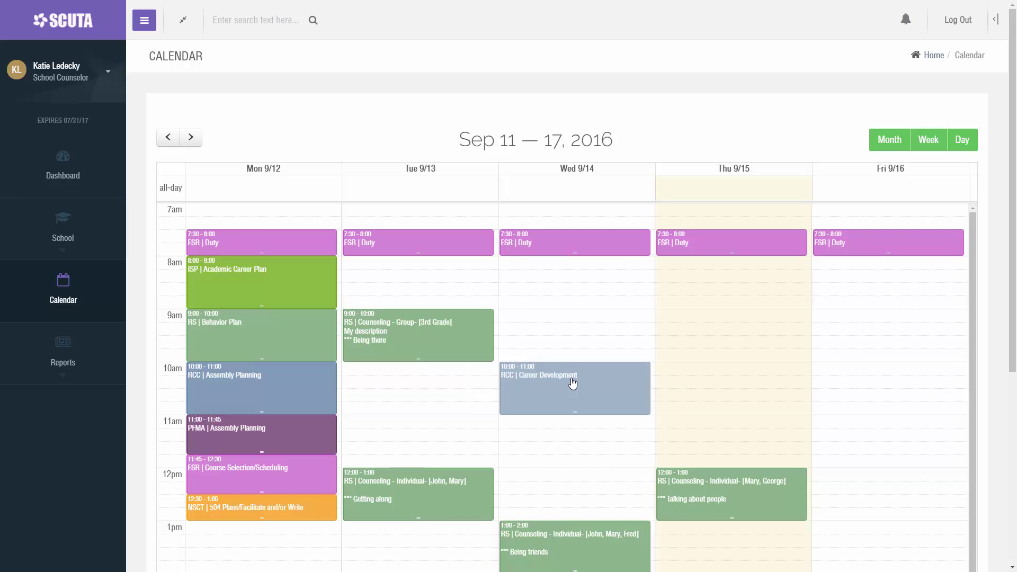